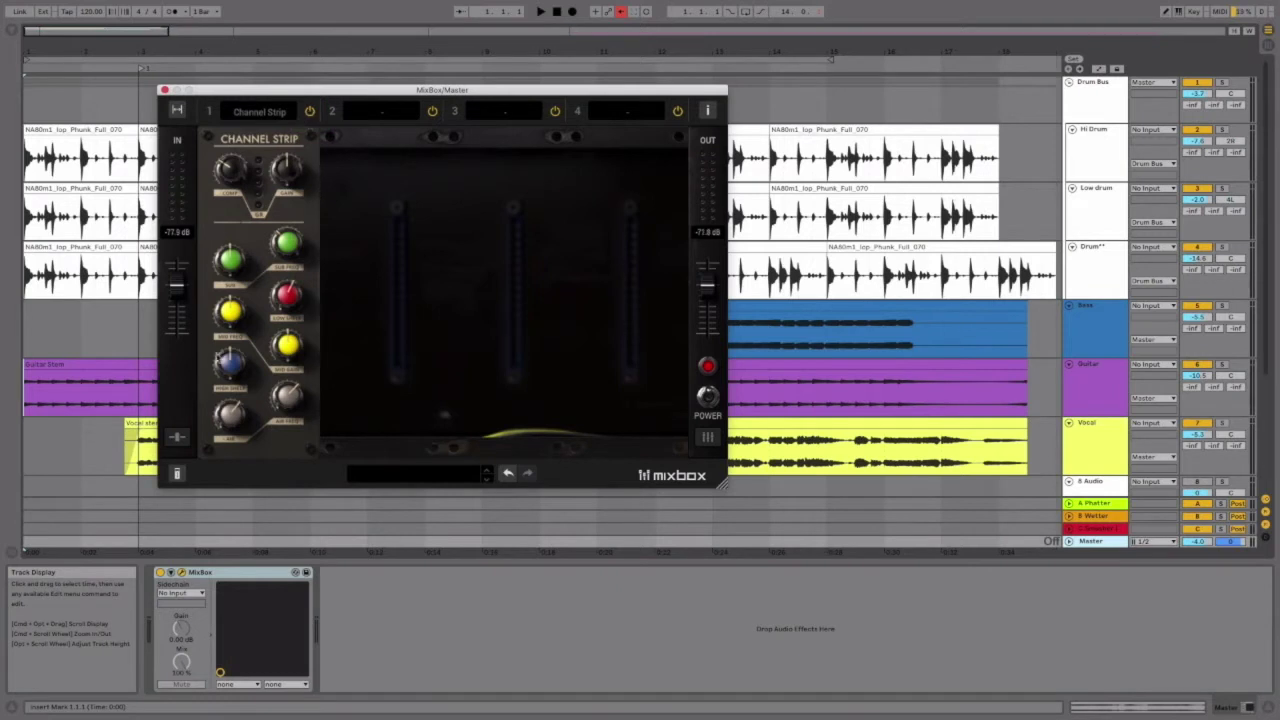
- Show the dry/wet mix sliders of the effect slots, check the Channel Strip's slider at 100 %, and hide them
{"action": "left_click", "coordinate": [179, 439]}
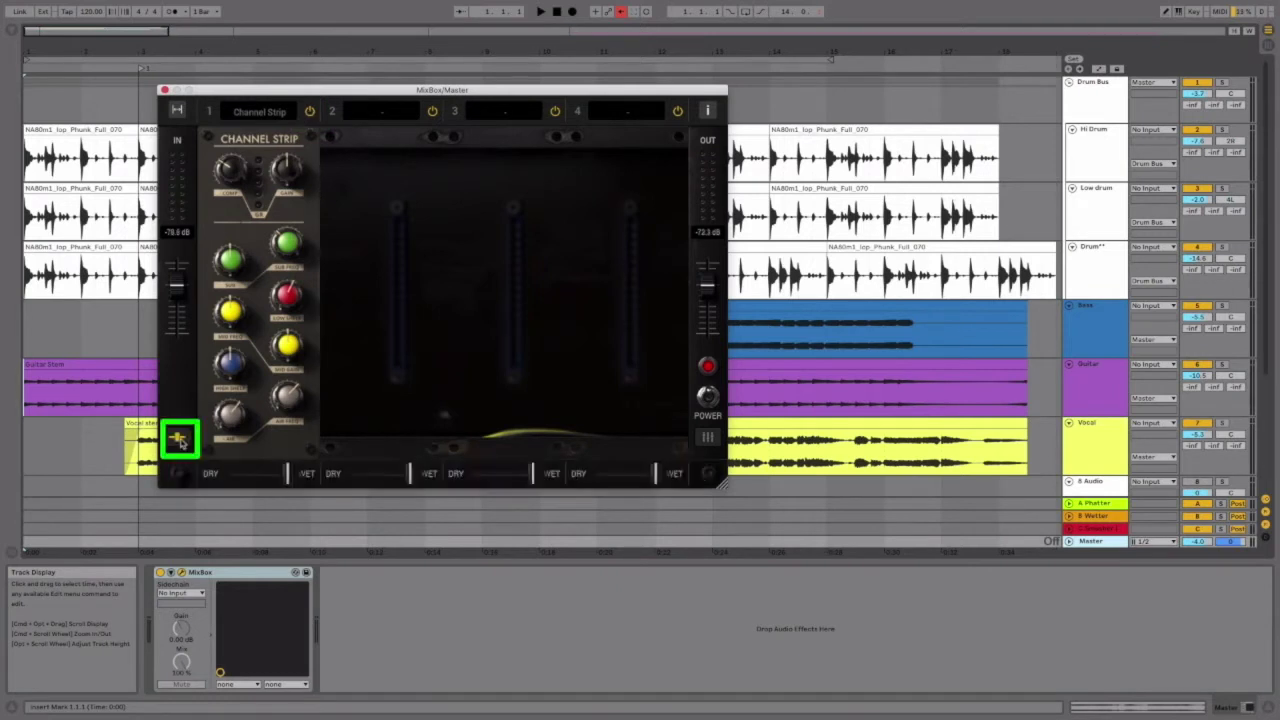
{"action": "mouse_move", "coordinate": [282, 475]}
{"action": "left_mouse_down"}
{"action": "mouse_move", "coordinate": [209, 474]}
{"action": "mouse_move", "coordinate": [304, 478]}
{"action": "left_mouse_up"}
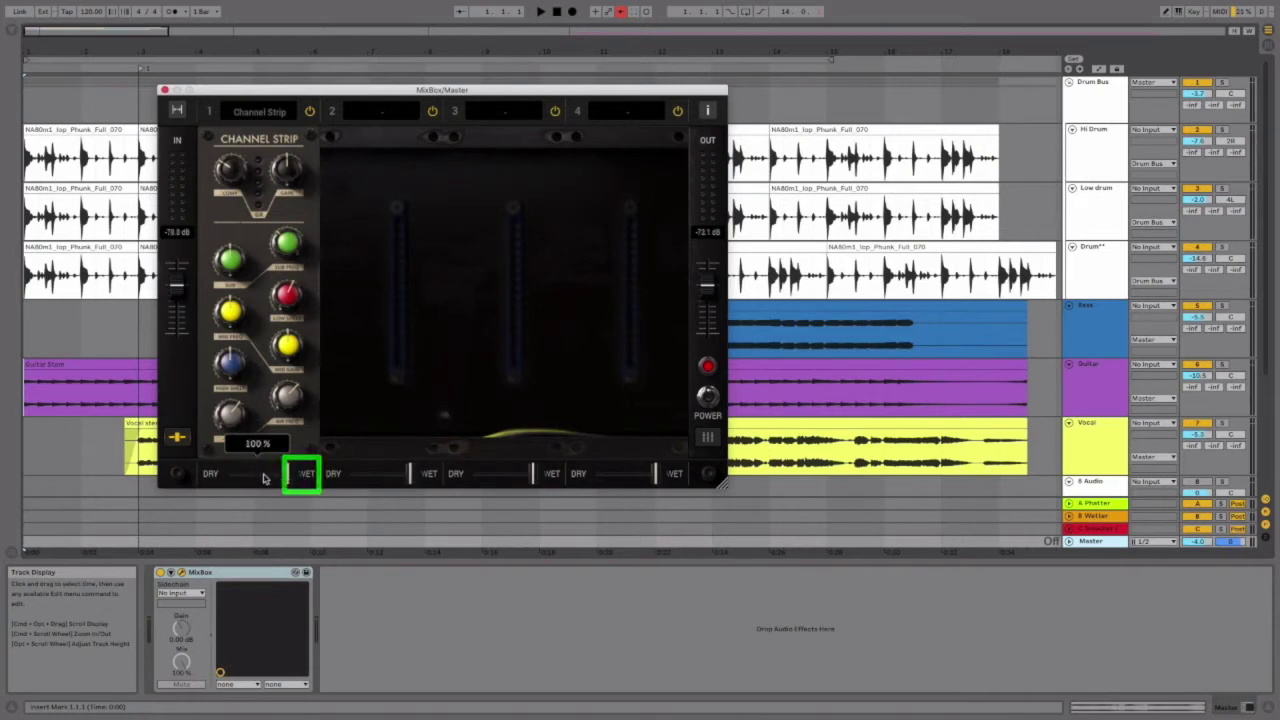
{"action": "left_click", "coordinate": [185, 439]}
- Load the Bass EQ and DI Basses presets in turn into the Channel Strip slot from the individual slot presets
{"action": "left_click", "coordinate": [178, 476]}
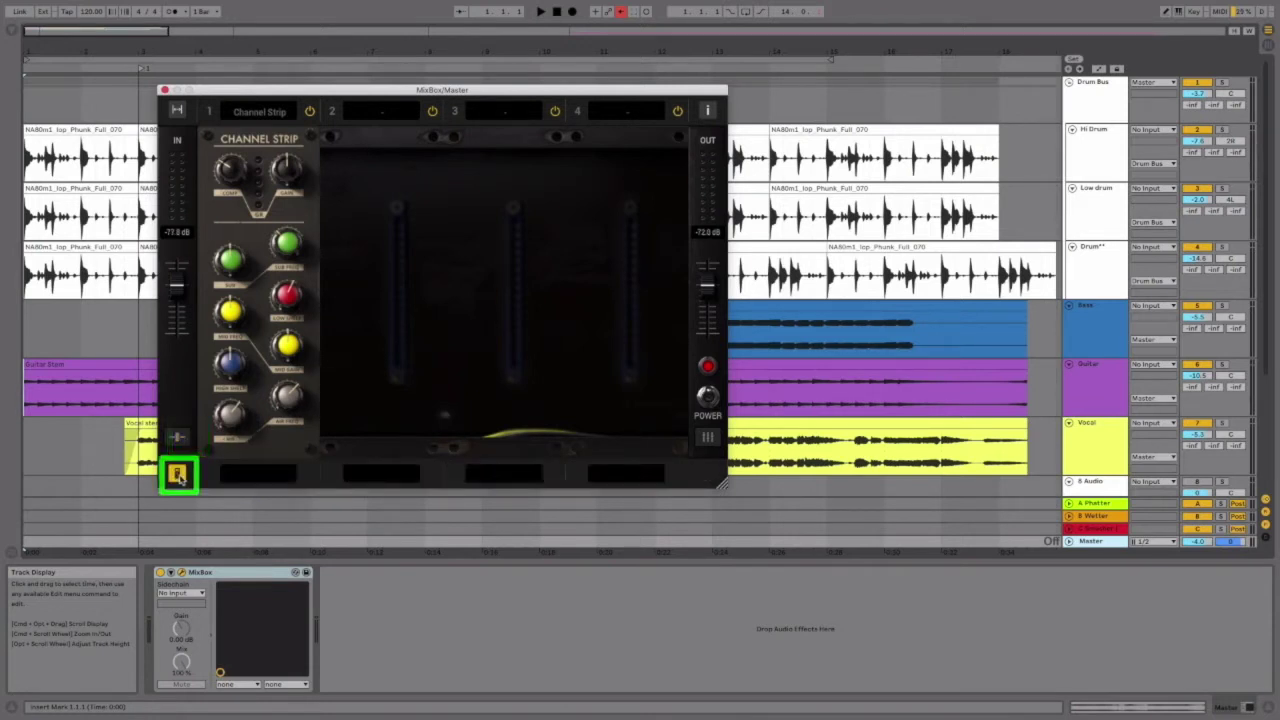
{"action": "left_click", "coordinate": [268, 478]}
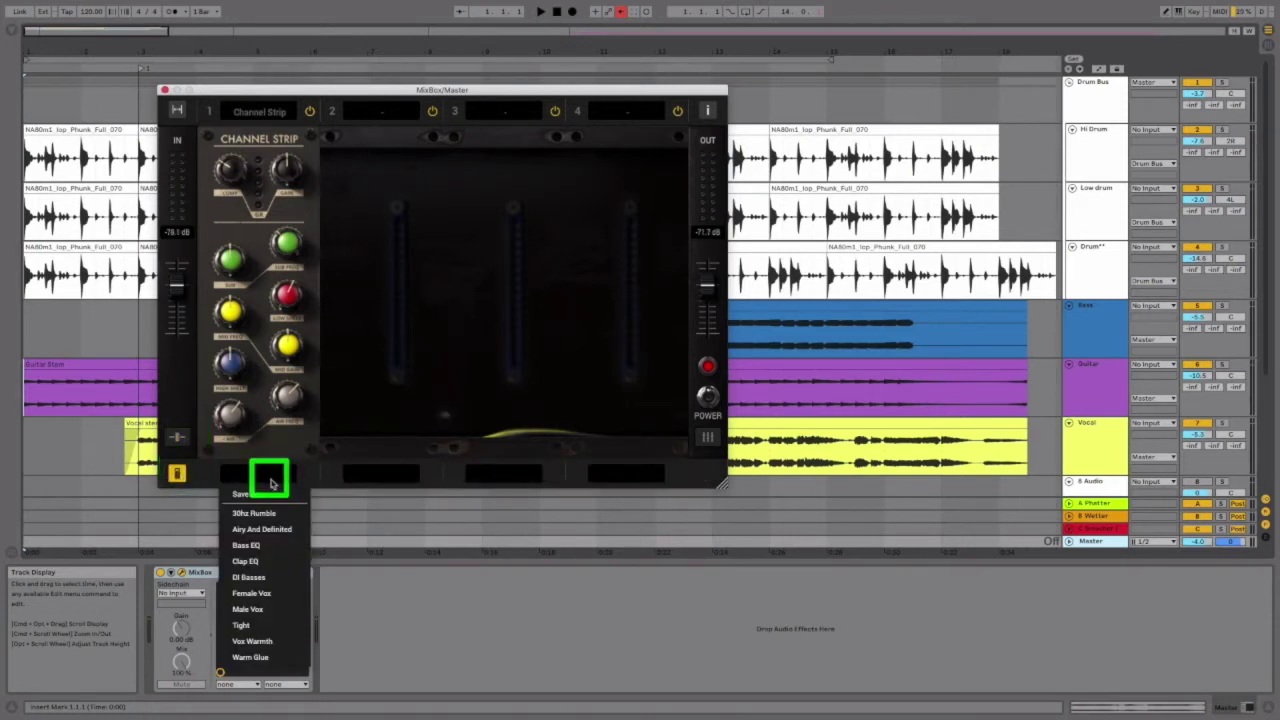
{"action": "left_click", "coordinate": [272, 545]}
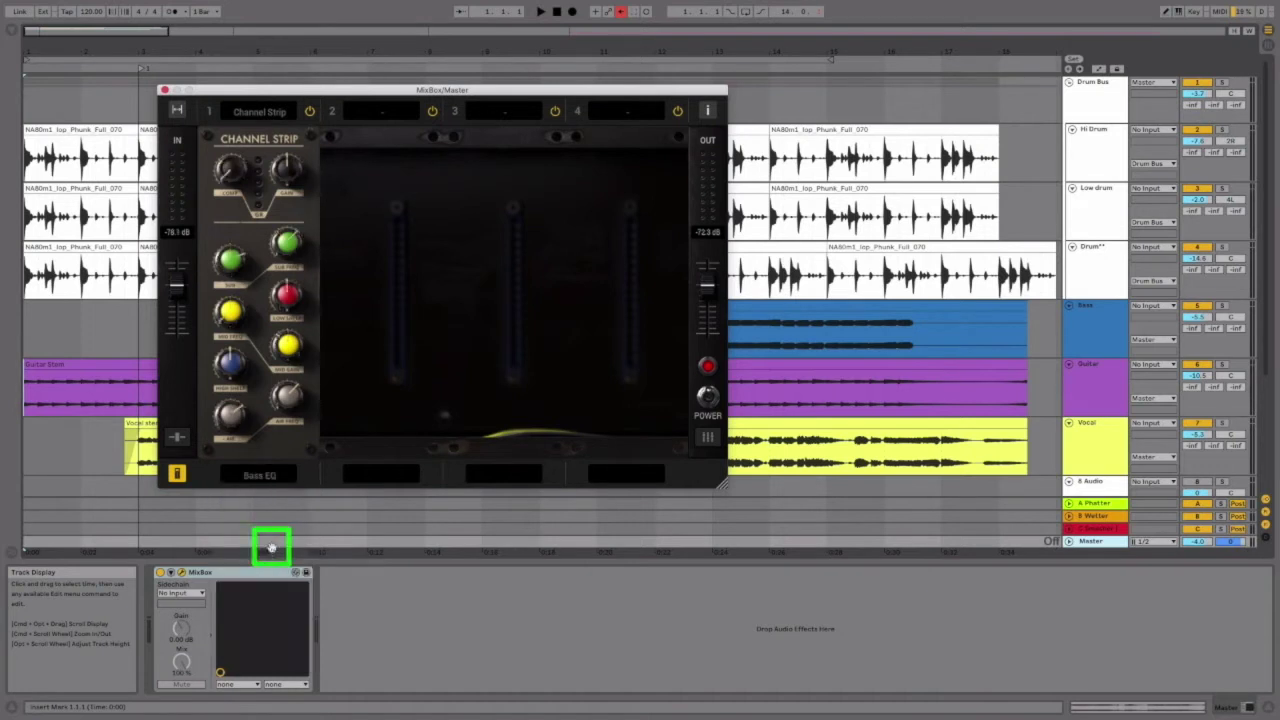
{"action": "left_click", "coordinate": [280, 479]}
{"action": "left_click", "coordinate": [272, 609]}
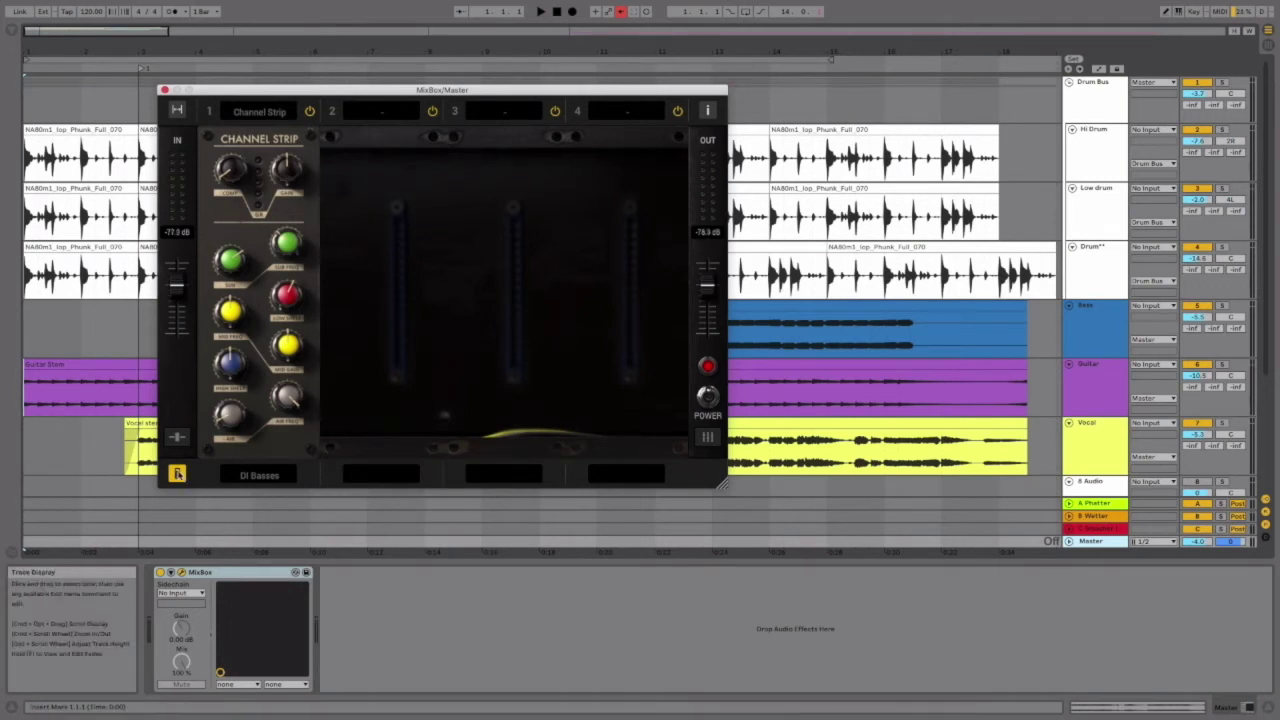
{"action": "left_click", "coordinate": [177, 473]}
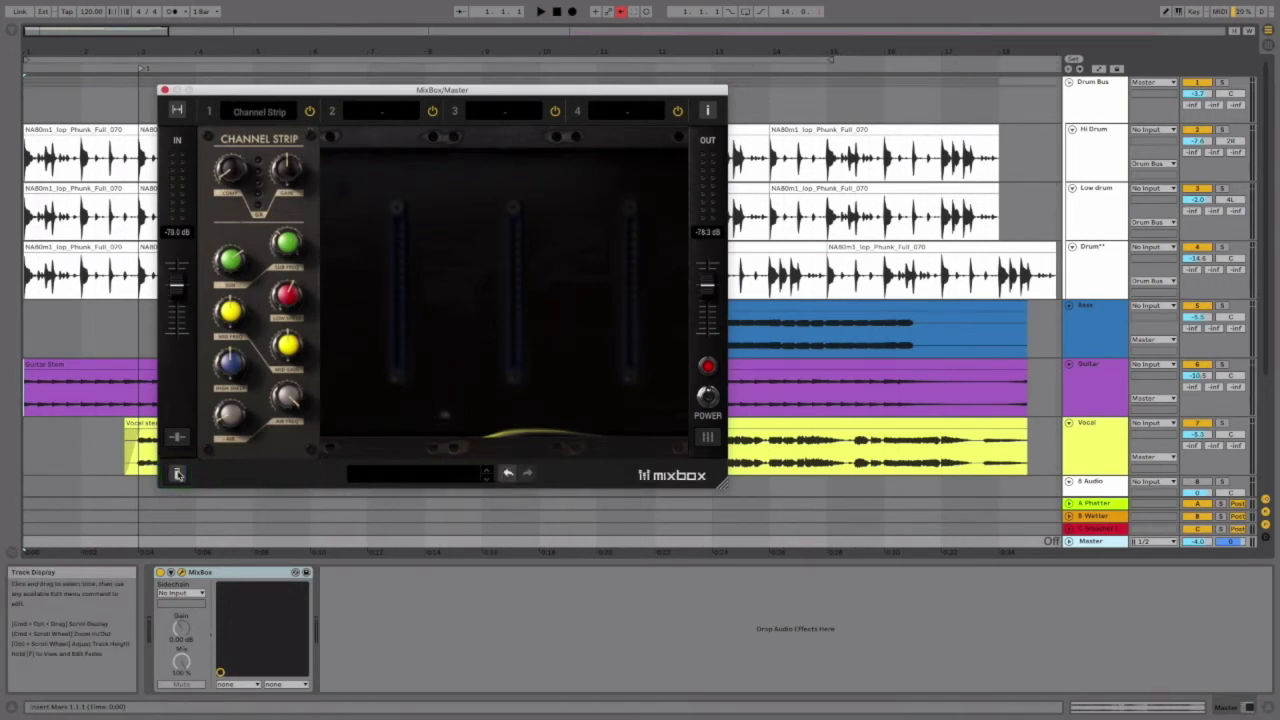
- Browse the global preset categories and load the Basic Acoustic Snare preset from Drums
{"action": "left_click", "coordinate": [452, 476]}
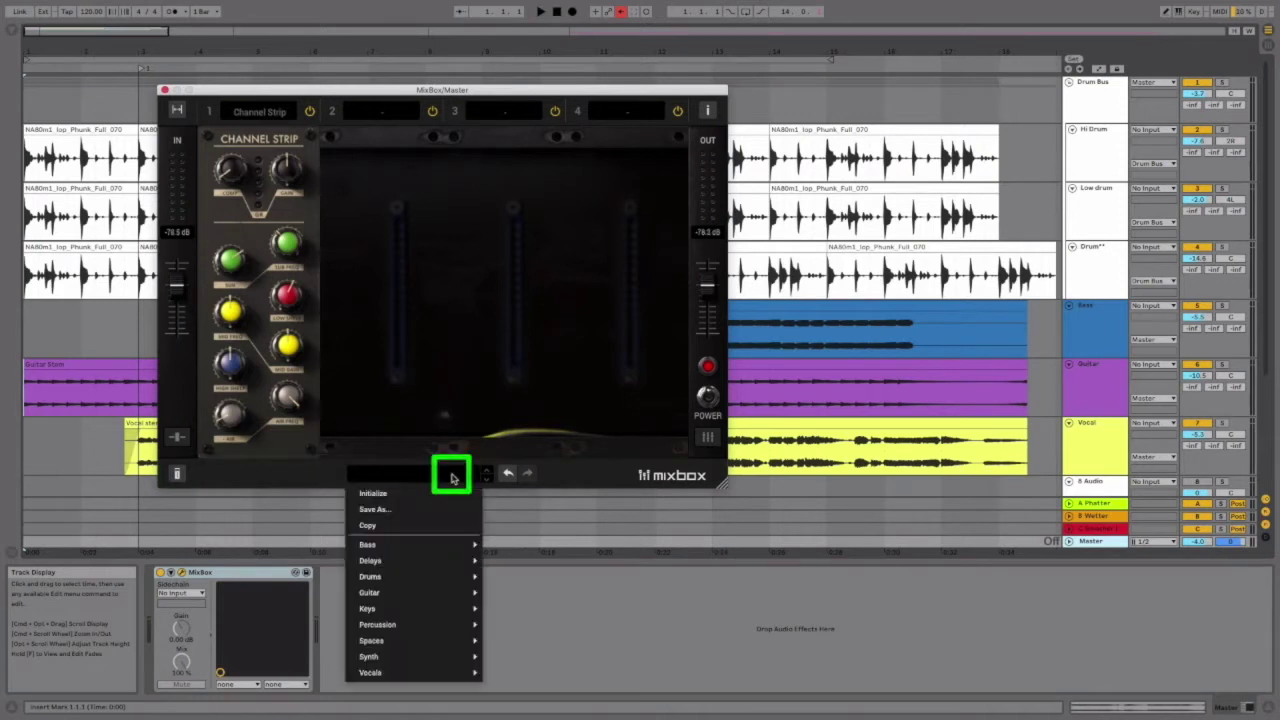
{"action": "mouse_move", "coordinate": [433, 559]}
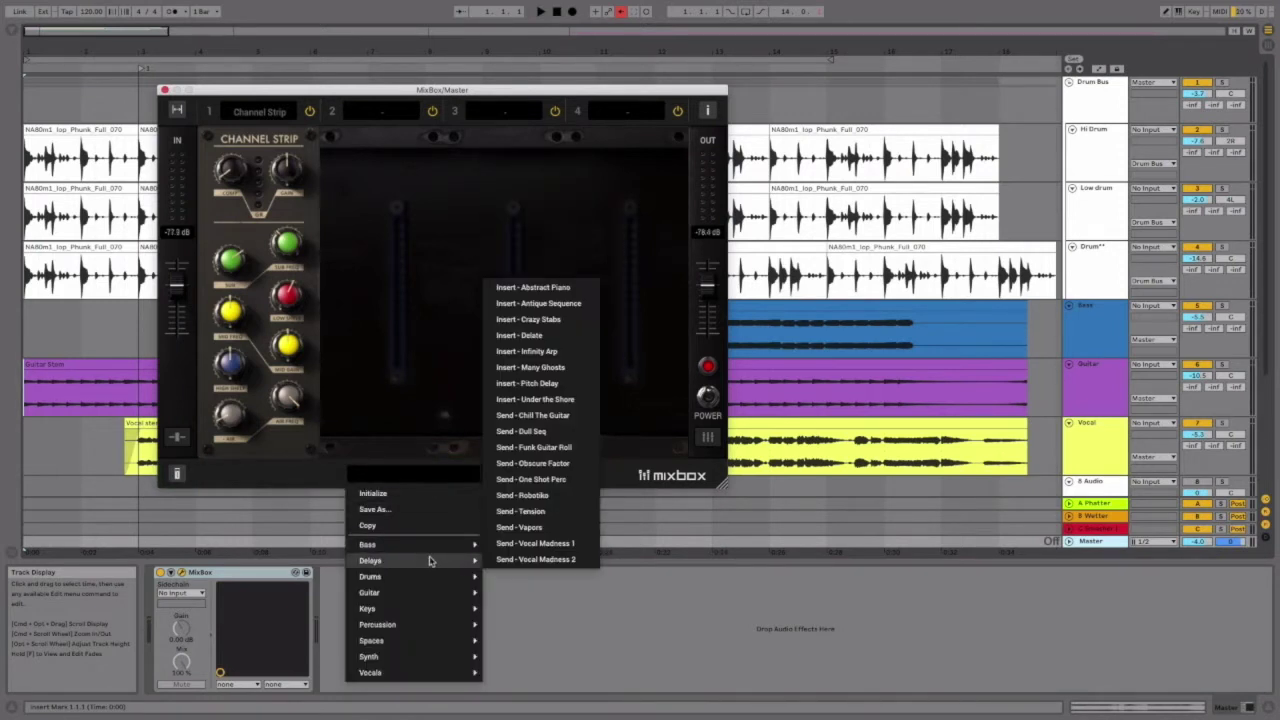
{"action": "mouse_move", "coordinate": [427, 596]}
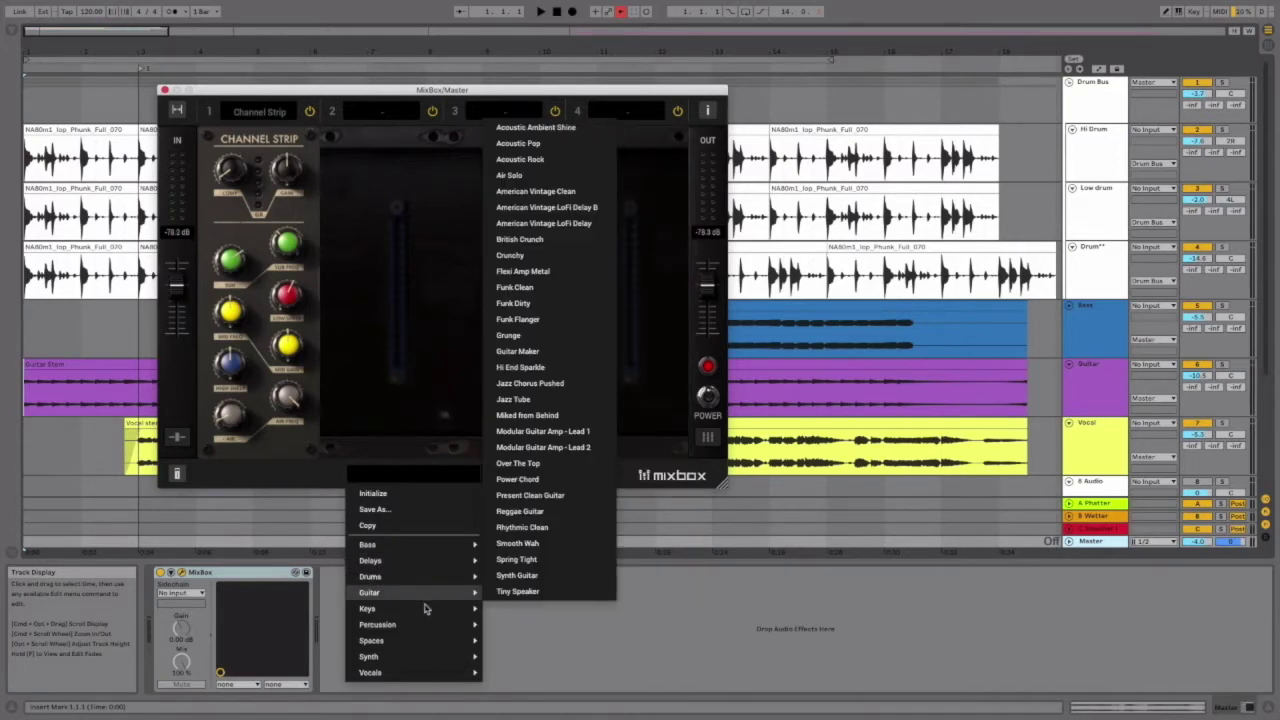
{"action": "mouse_move", "coordinate": [419, 624]}
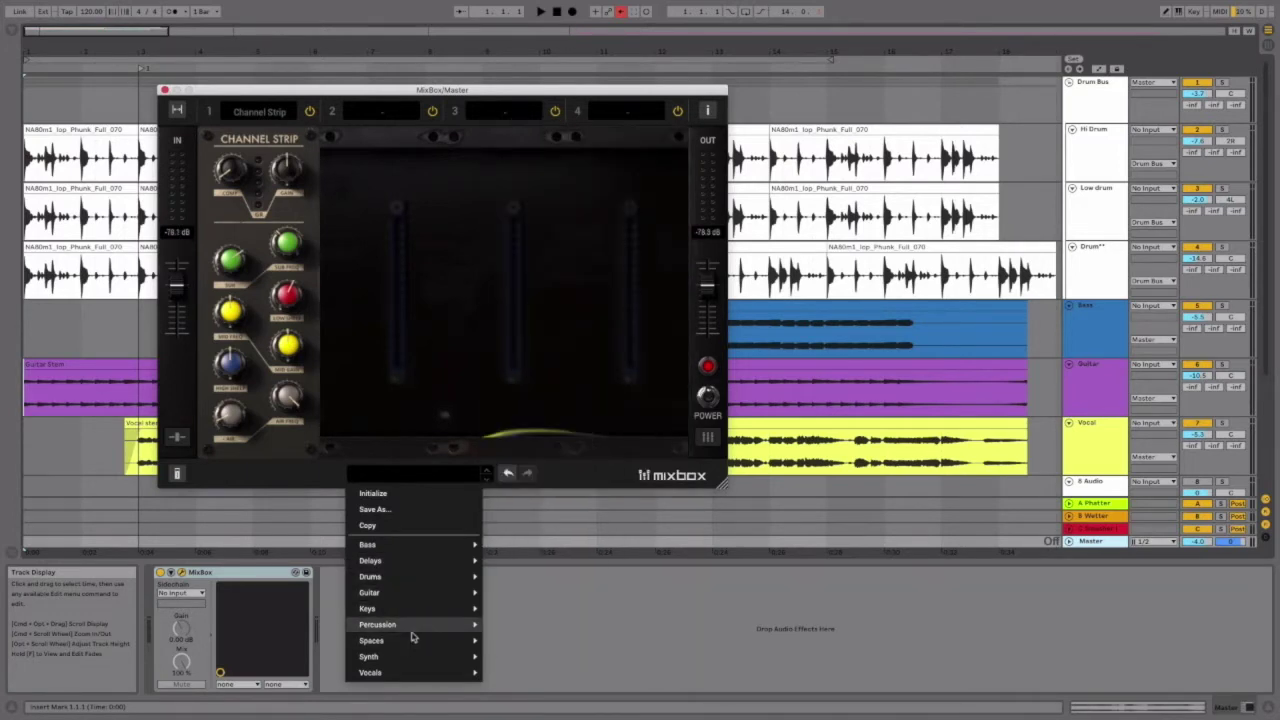
{"action": "mouse_move", "coordinate": [408, 656]}
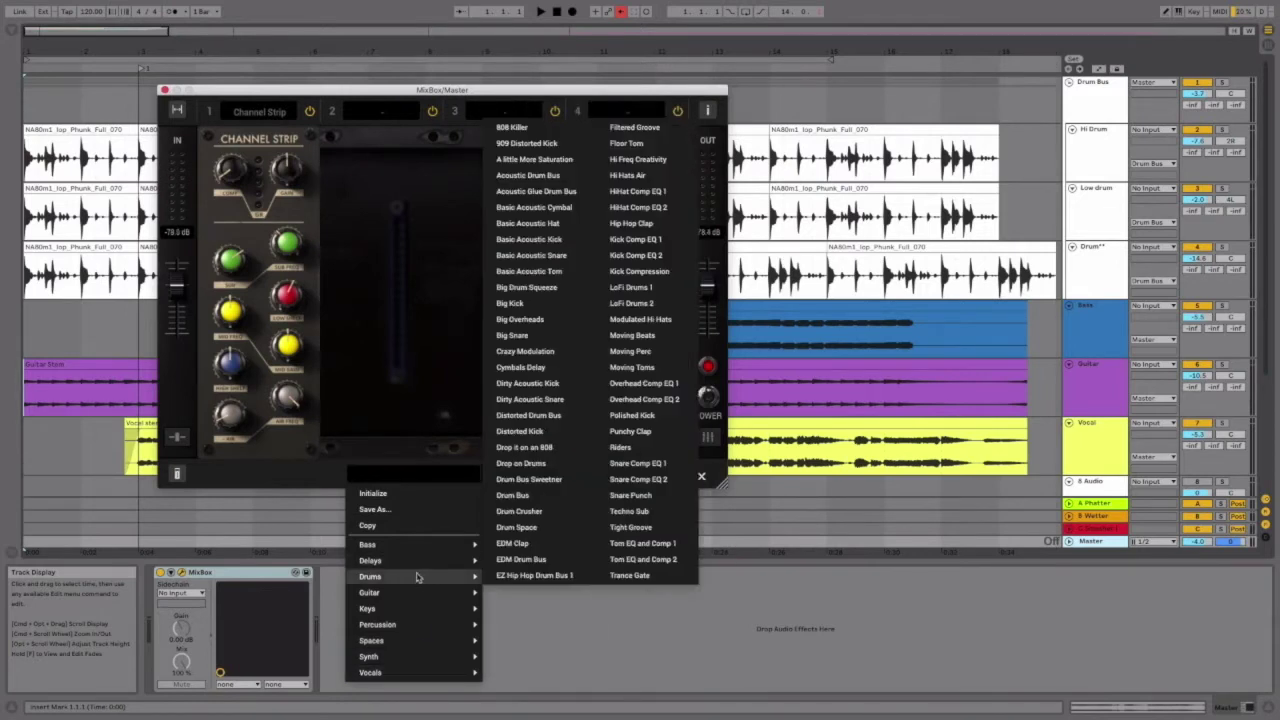
{"action": "left_click", "coordinate": [559, 258]}
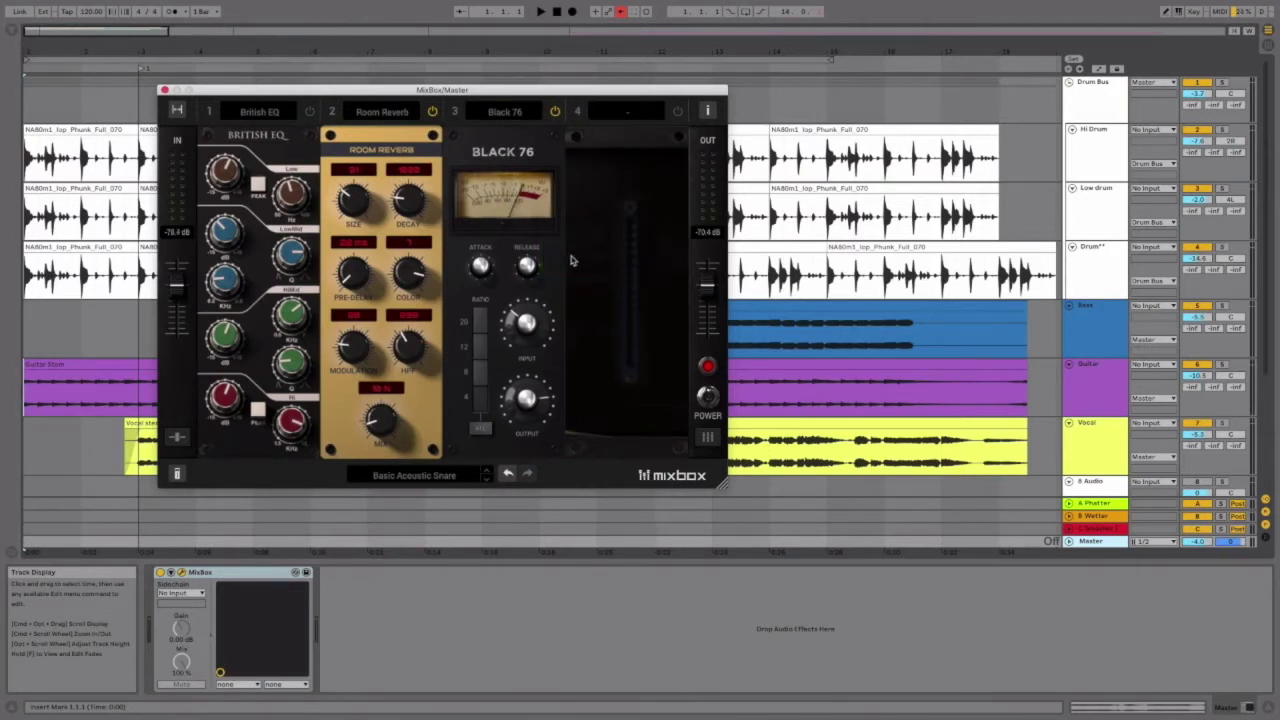
- Add the Digital Delay effect to the empty fourth slot
{"action": "left_click", "coordinate": [600, 118]}
{"action": "mouse_move", "coordinate": [623, 184]}
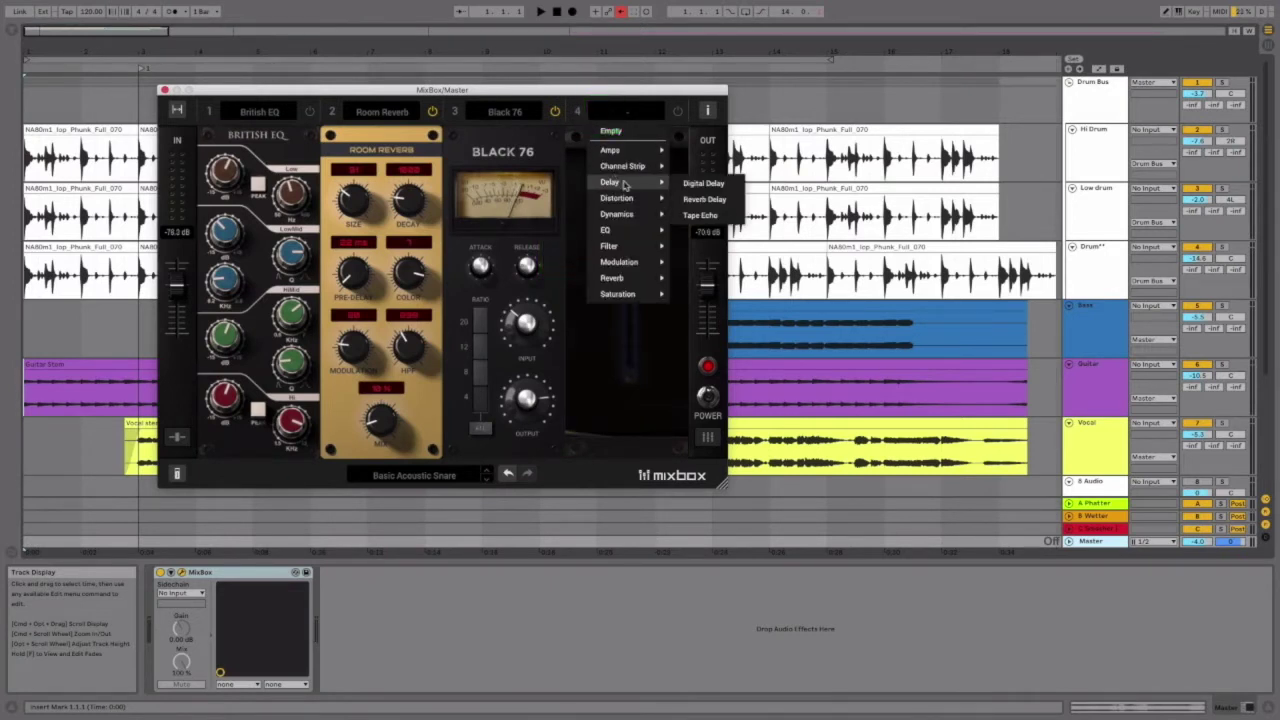
{"action": "left_click", "coordinate": [703, 186]}
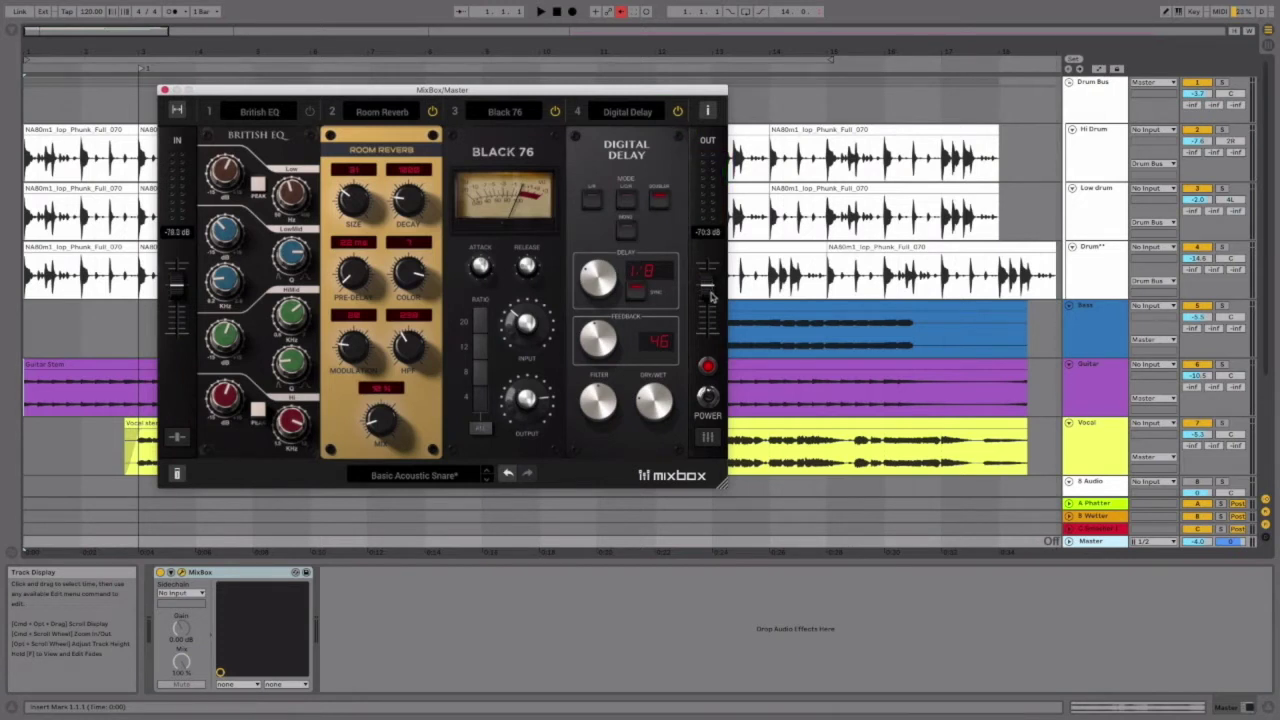
- Check the output level and toggle the whole MixBox chain's power off and back on
{"action": "mouse_move", "coordinate": [709, 291]}
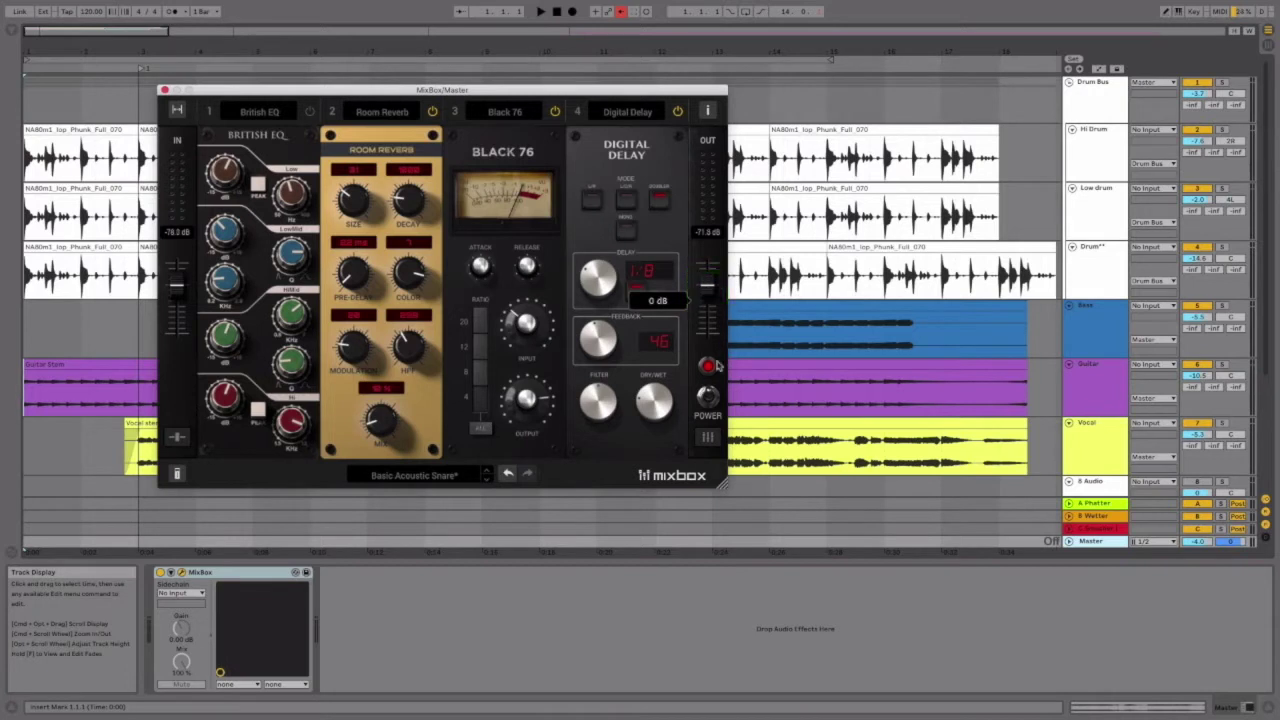
{"action": "left_click", "coordinate": [708, 398]}
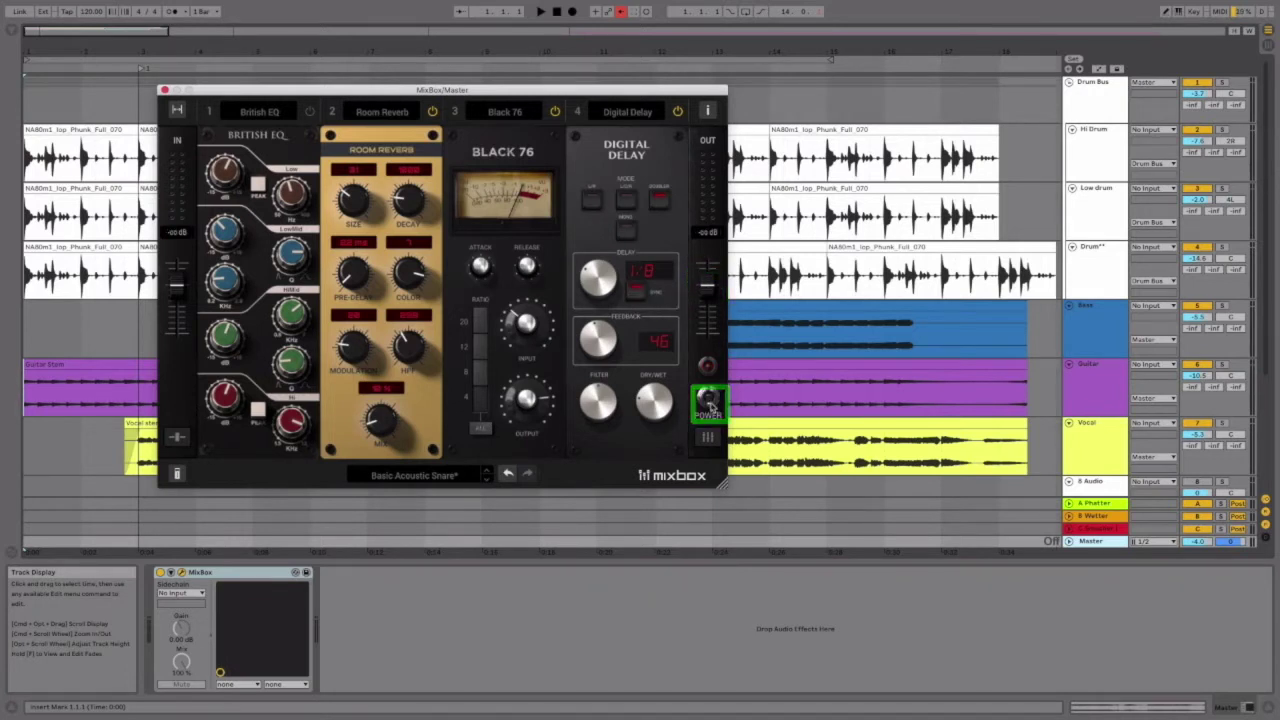
{"action": "left_click", "coordinate": [709, 400]}
{"action": "left_click", "coordinate": [708, 399]}
- Lower the Digital Delay's level fader slightly in the slot mixer view, and return to the effects rack
{"action": "left_click", "coordinate": [708, 441]}
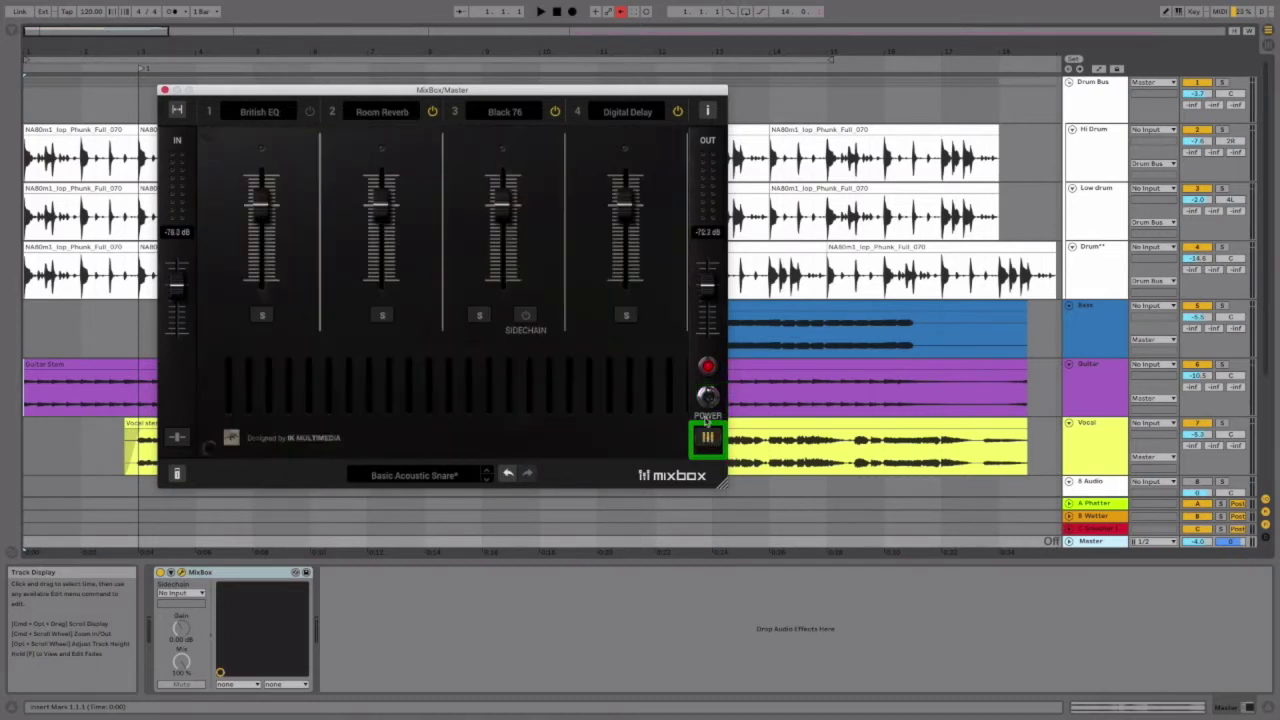
{"action": "mouse_move", "coordinate": [629, 217]}
{"action": "left_mouse_down"}
{"action": "mouse_move", "coordinate": [629, 250]}
{"action": "mouse_move", "coordinate": [628, 211]}
{"action": "mouse_move", "coordinate": [626, 232]}
{"action": "left_mouse_up"}
{"action": "left_click", "coordinate": [525, 318]}
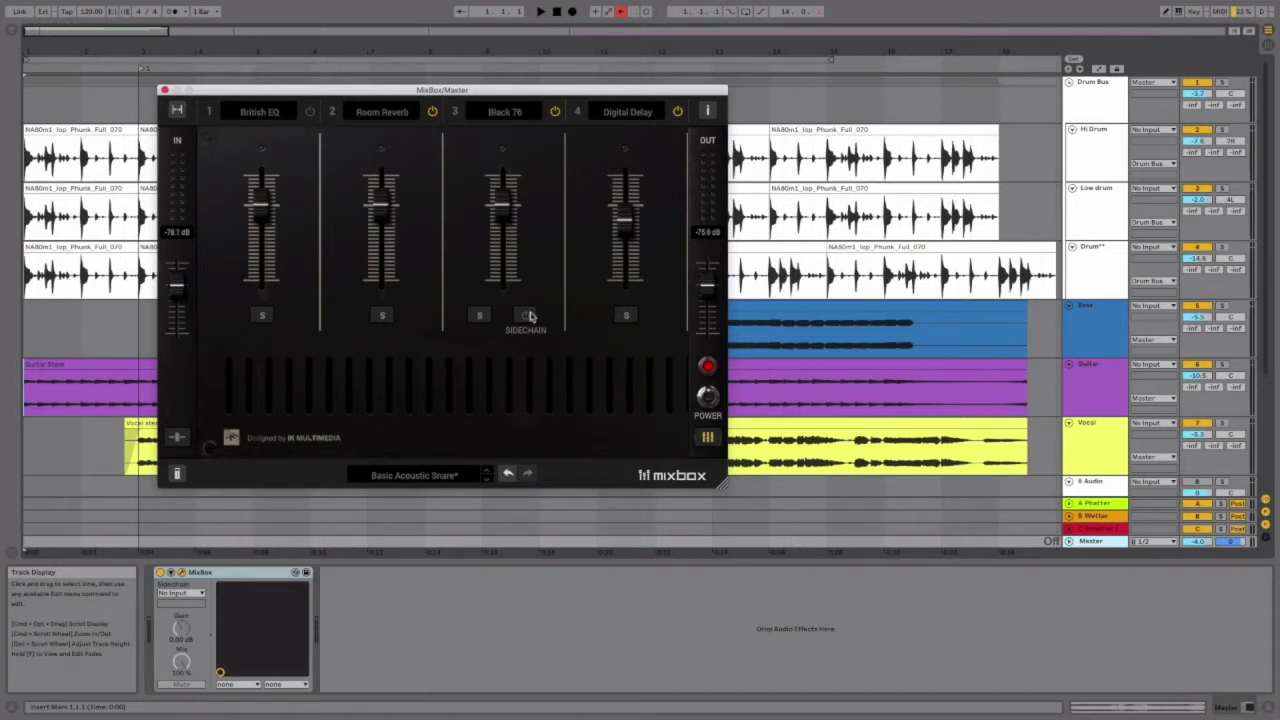
{"action": "left_click", "coordinate": [714, 446]}
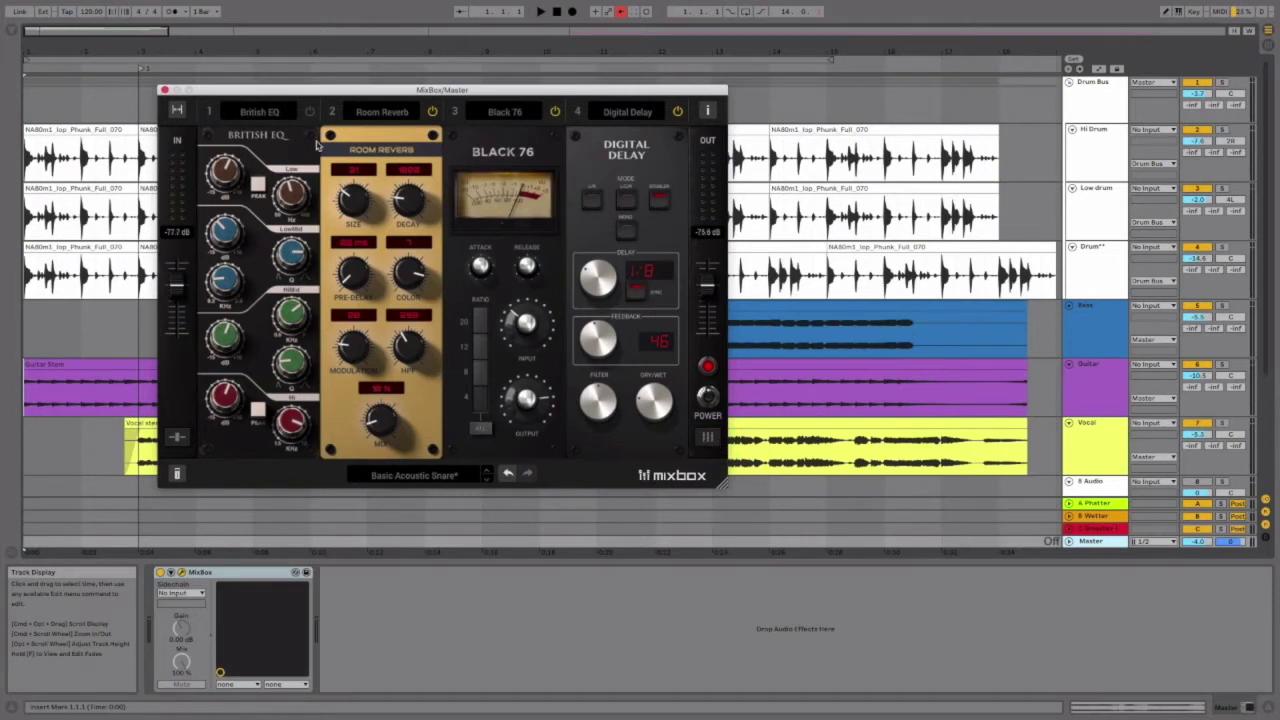
- Close the MixBox window and delete the MixBox device from the Master track
{"action": "left_click", "coordinate": [165, 92]}
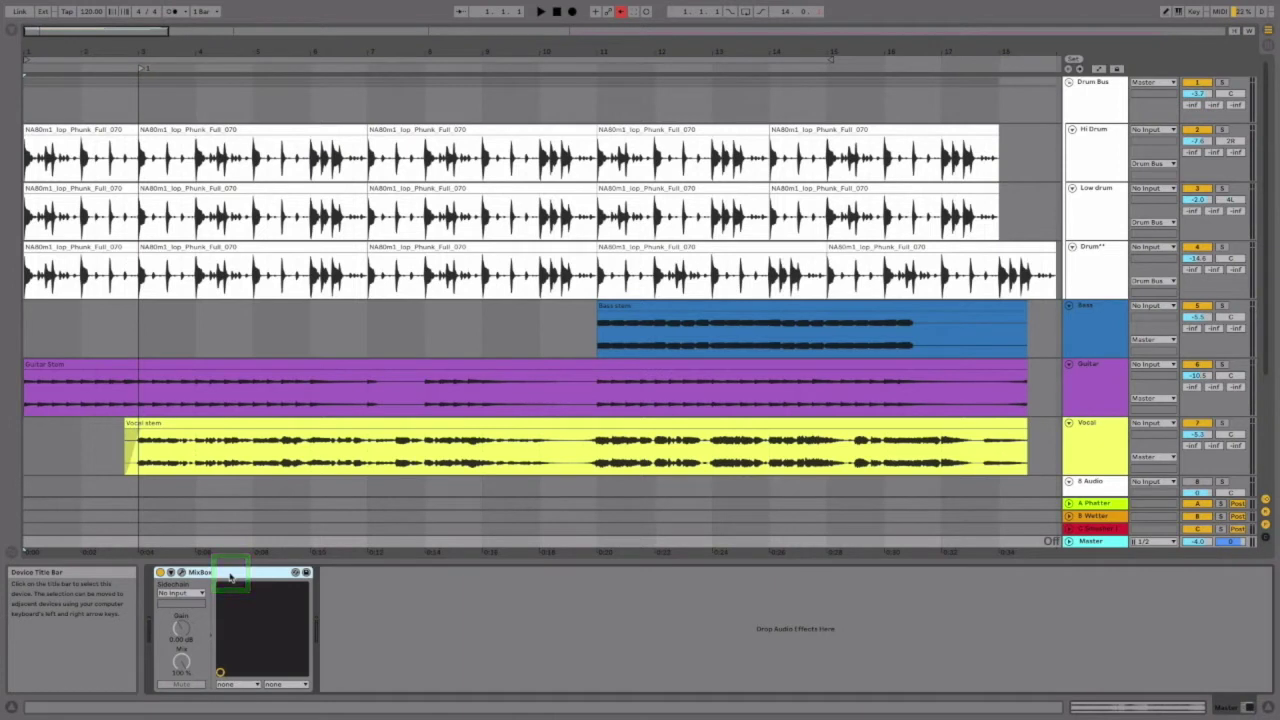
{"action": "key", "text": "Delete"}
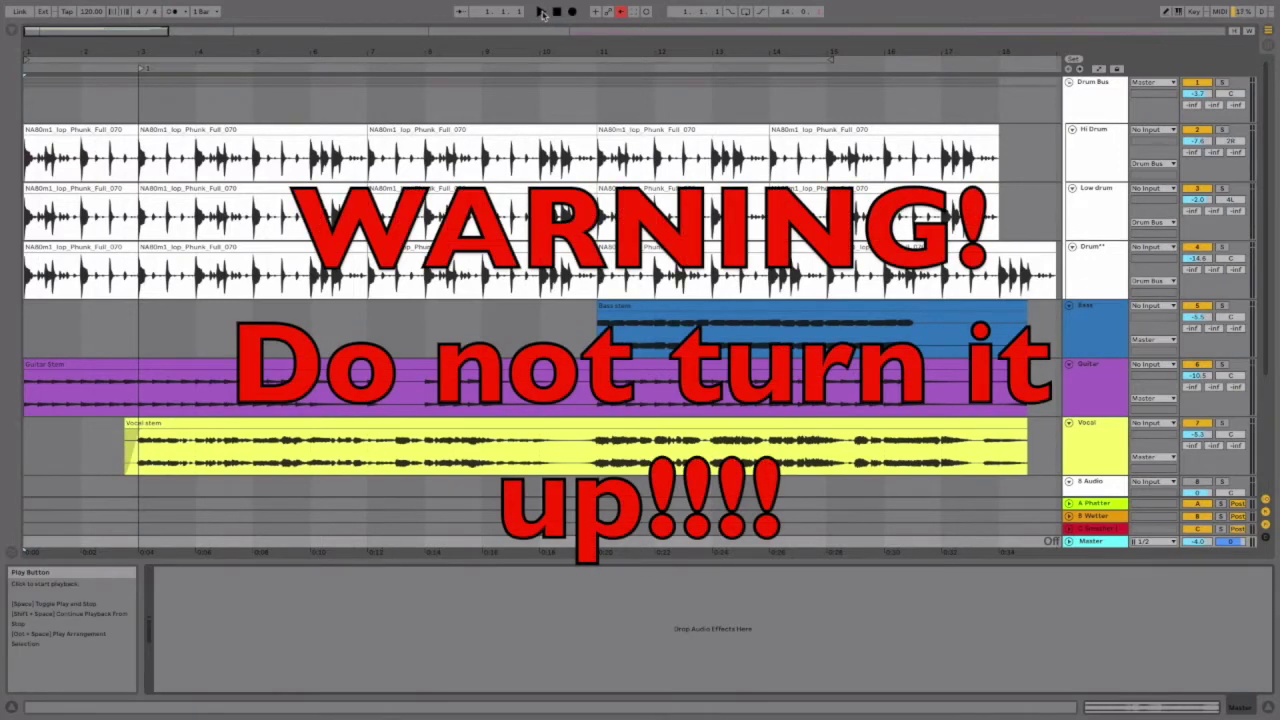
- Play back the arrangement to listen to the mix, and stop playback
{"action": "left_click", "coordinate": [543, 13]}
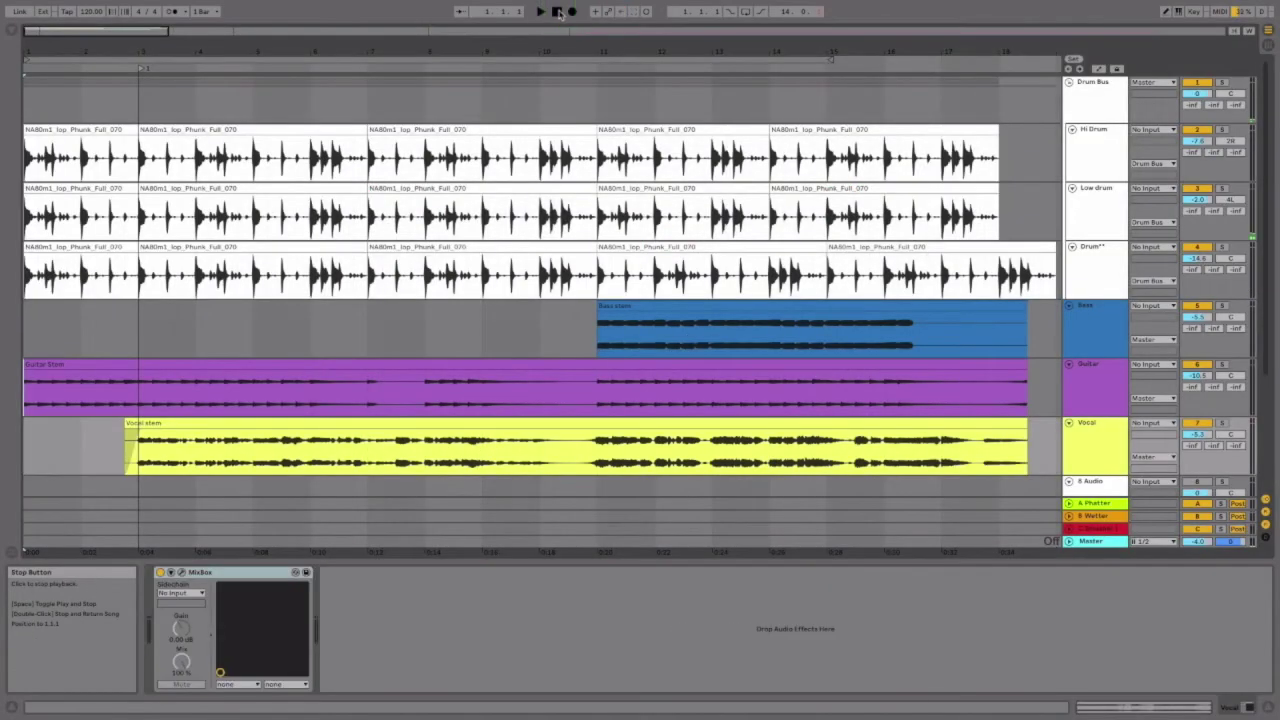
{"action": "key", "text": "space"}
{"action": "left_click", "coordinate": [558, 12]}
- Solo the Hi Drum track and open its MixBox plug-in window
{"action": "left_click", "coordinate": [1081, 103]}
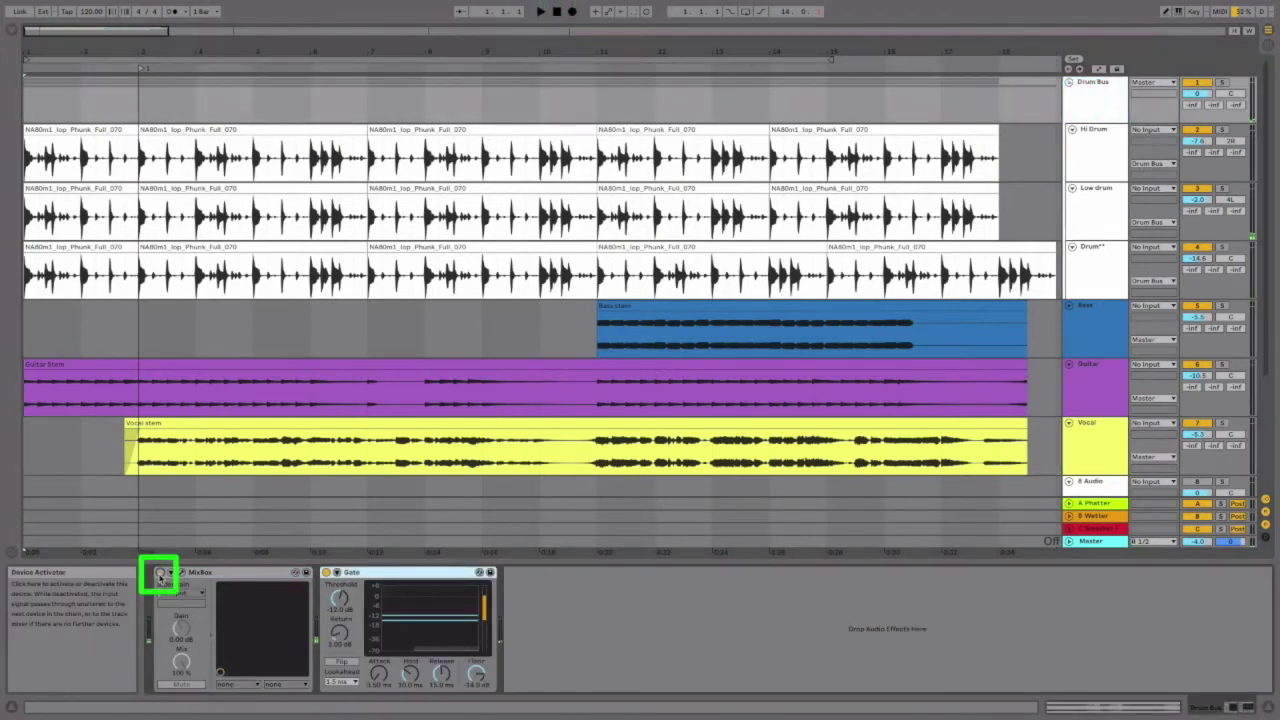
{"action": "left_click", "coordinate": [1100, 161]}
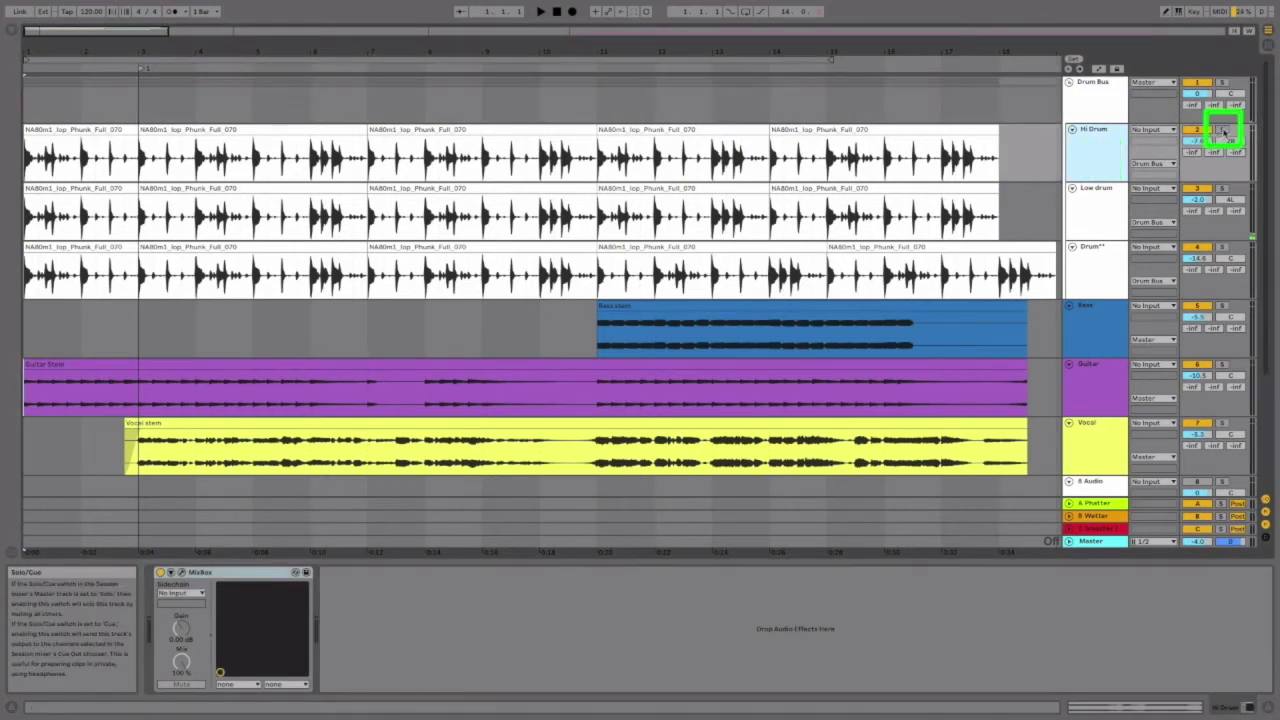
{"action": "left_click", "coordinate": [1223, 132]}
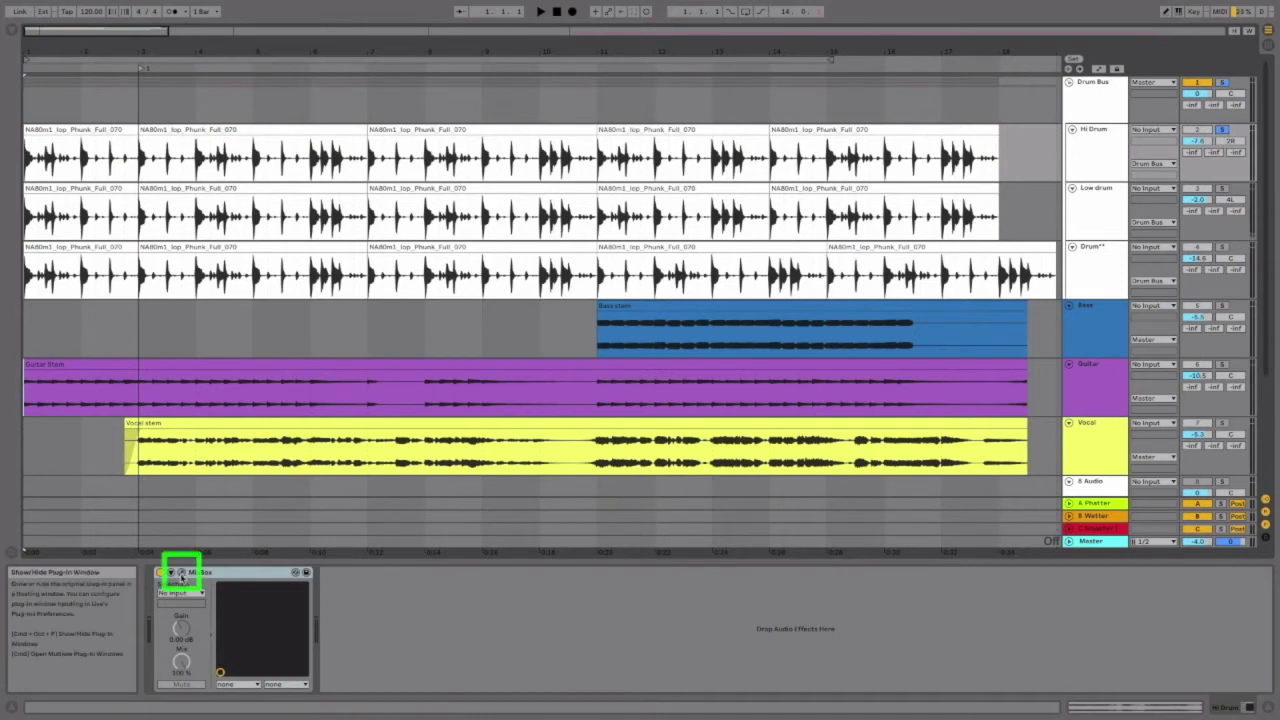
{"action": "left_click", "coordinate": [181, 573]}
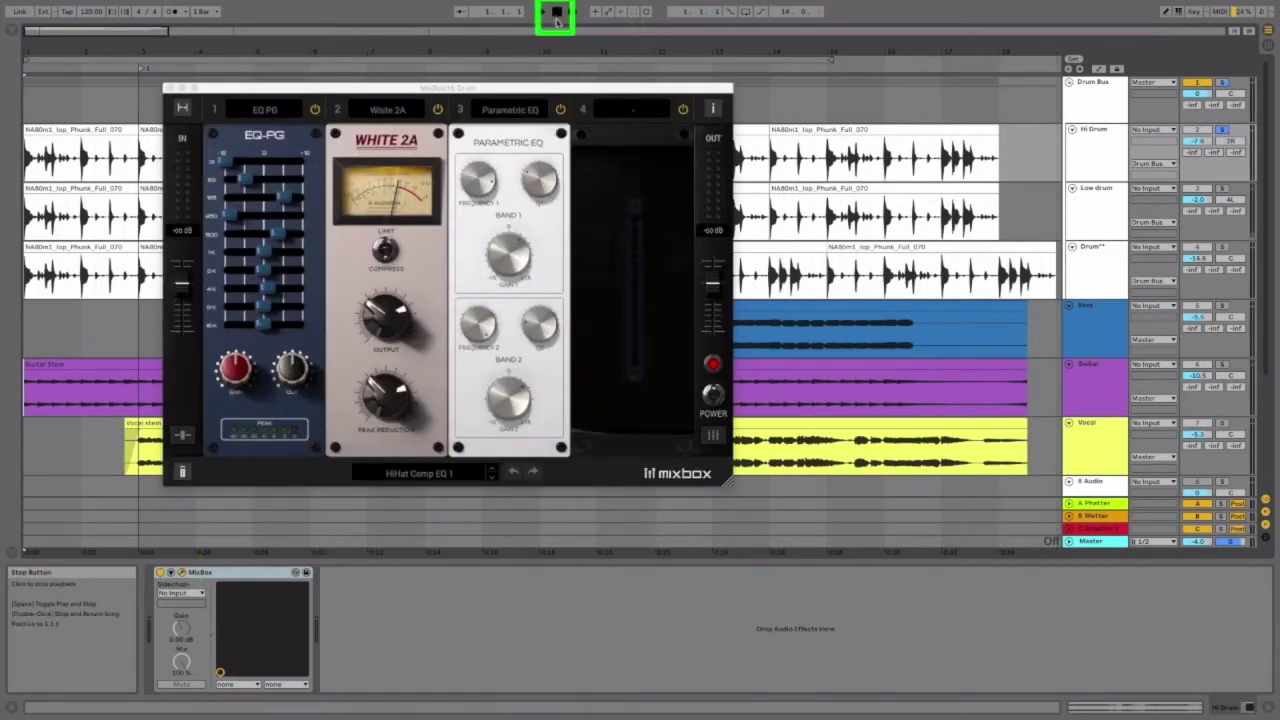
- Play the soloed Hi Drum track with its MixBox bypassed and re-enabled for comparison, and close the plug-in window
{"action": "left_click", "coordinate": [716, 398]}
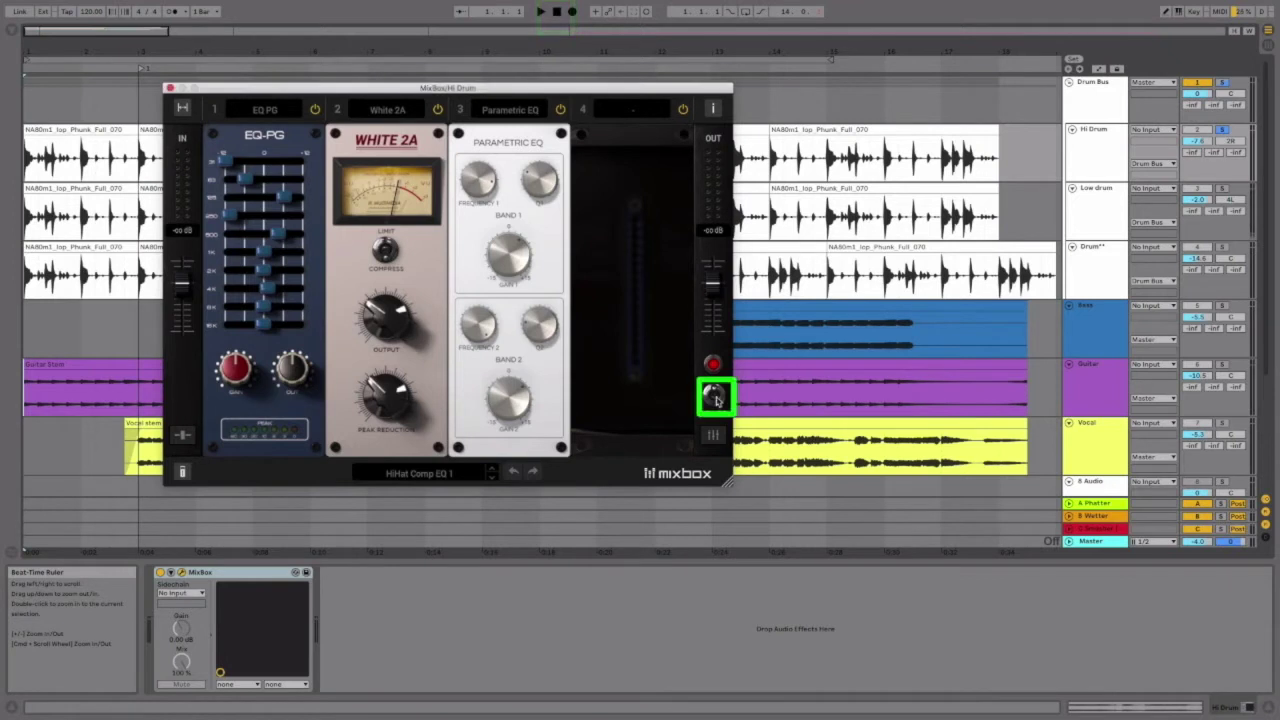
{"action": "left_click", "coordinate": [542, 12]}
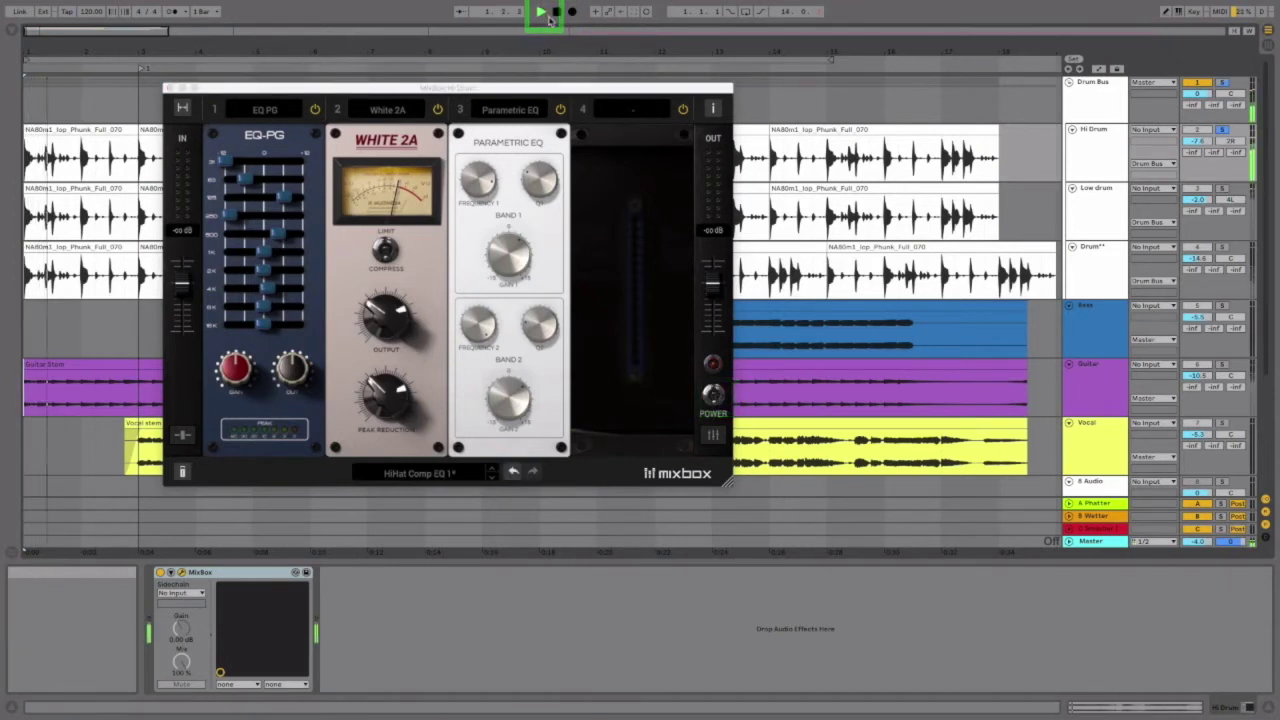
{"action": "left_click", "coordinate": [716, 396]}
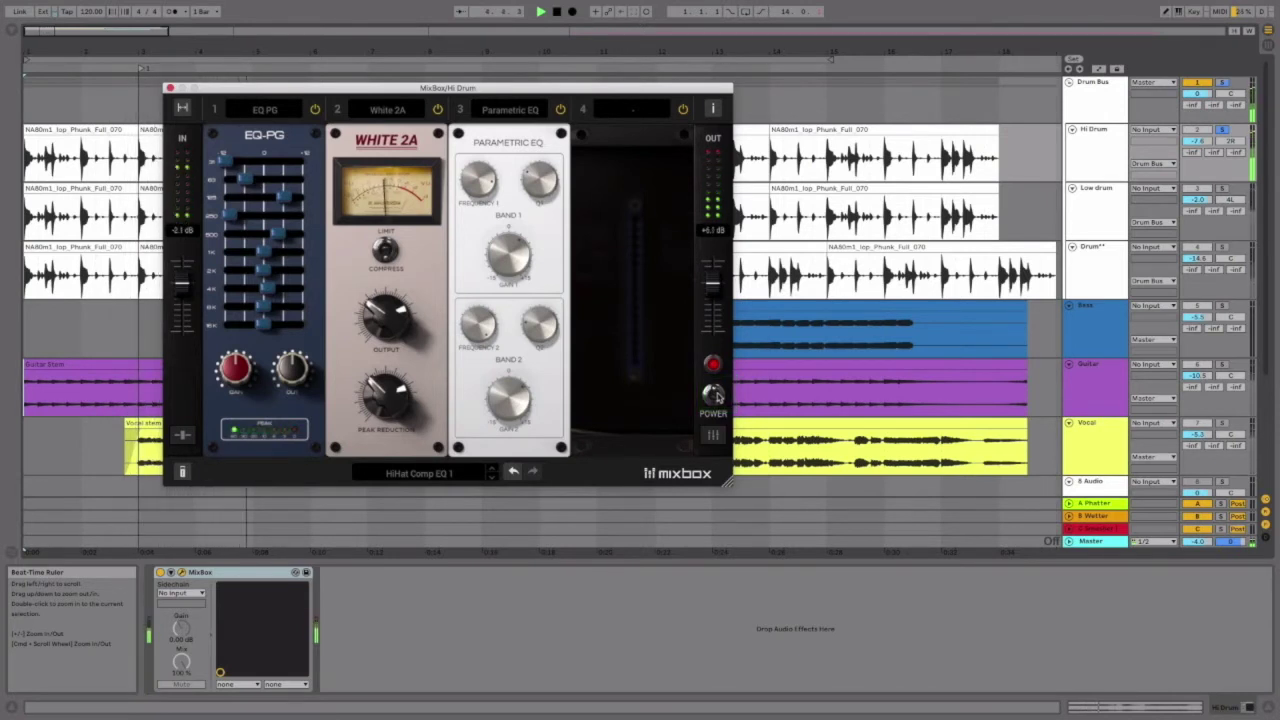
{"action": "left_click", "coordinate": [170, 88]}
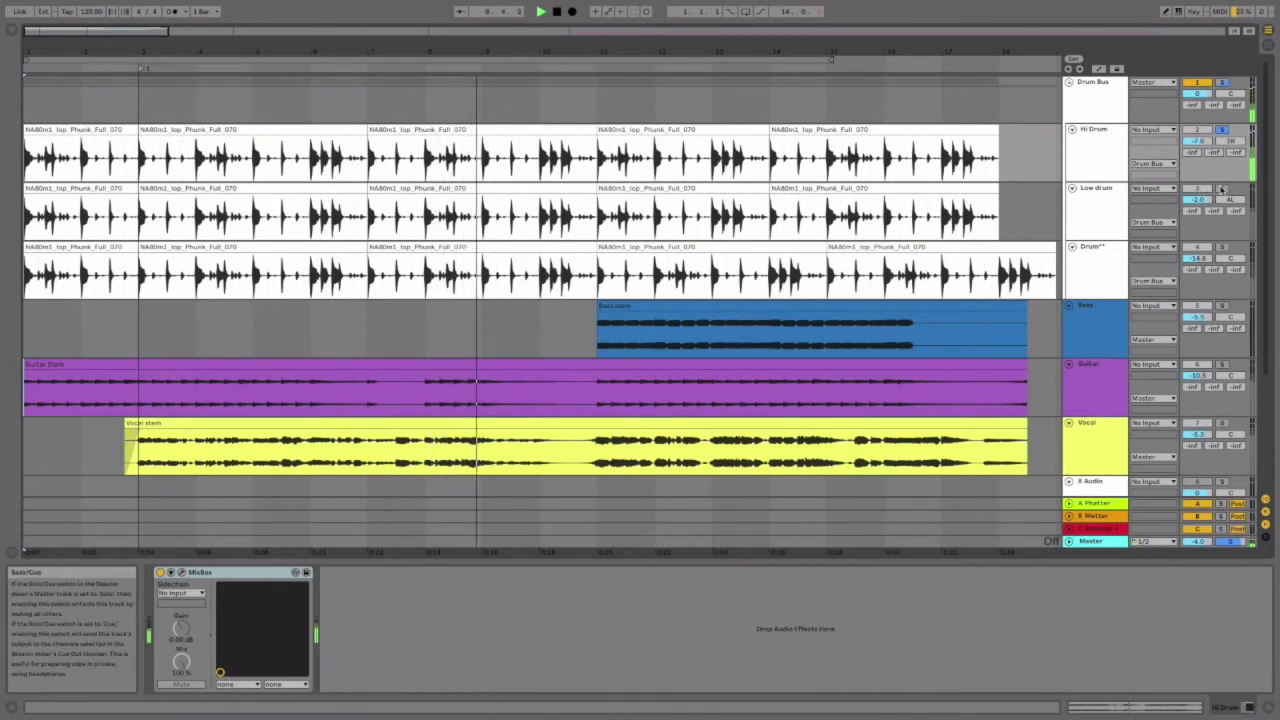
- Switch the solo from the Hi Drum track to the Low drum track and open its MixBox plug-in window
{"action": "left_click", "coordinate": [1107, 215]}
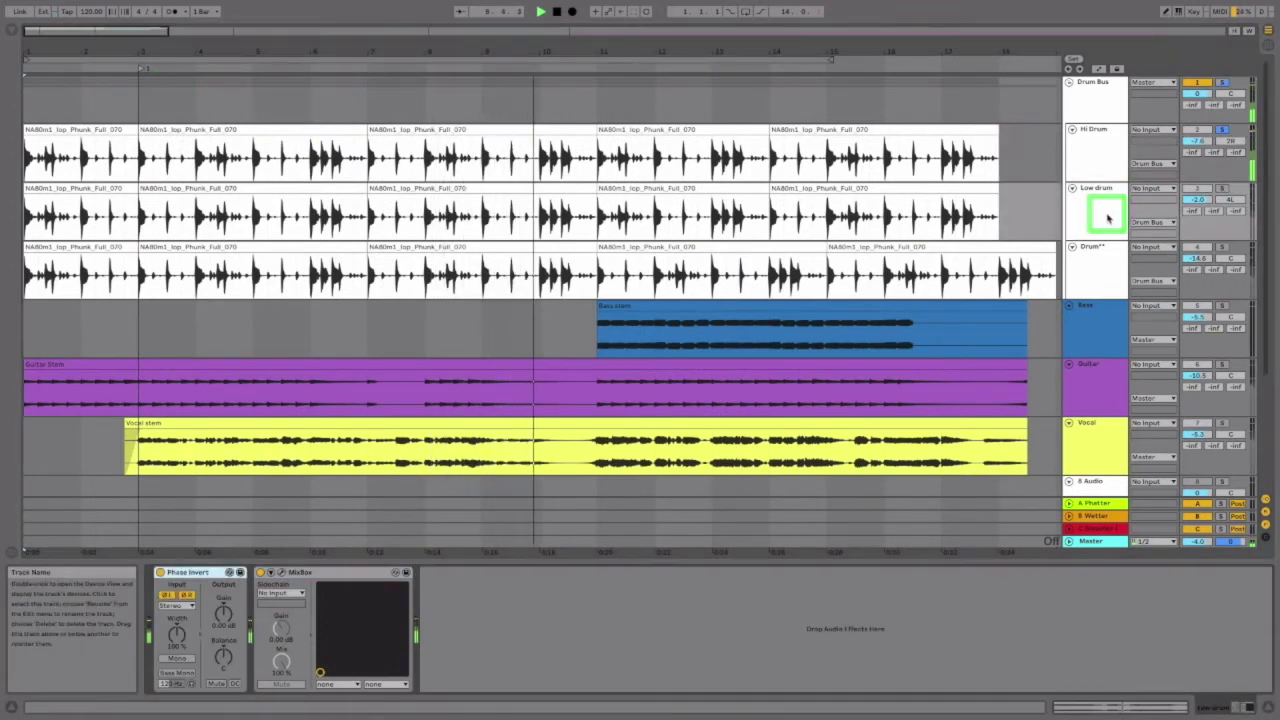
{"action": "left_click", "coordinate": [1221, 188]}
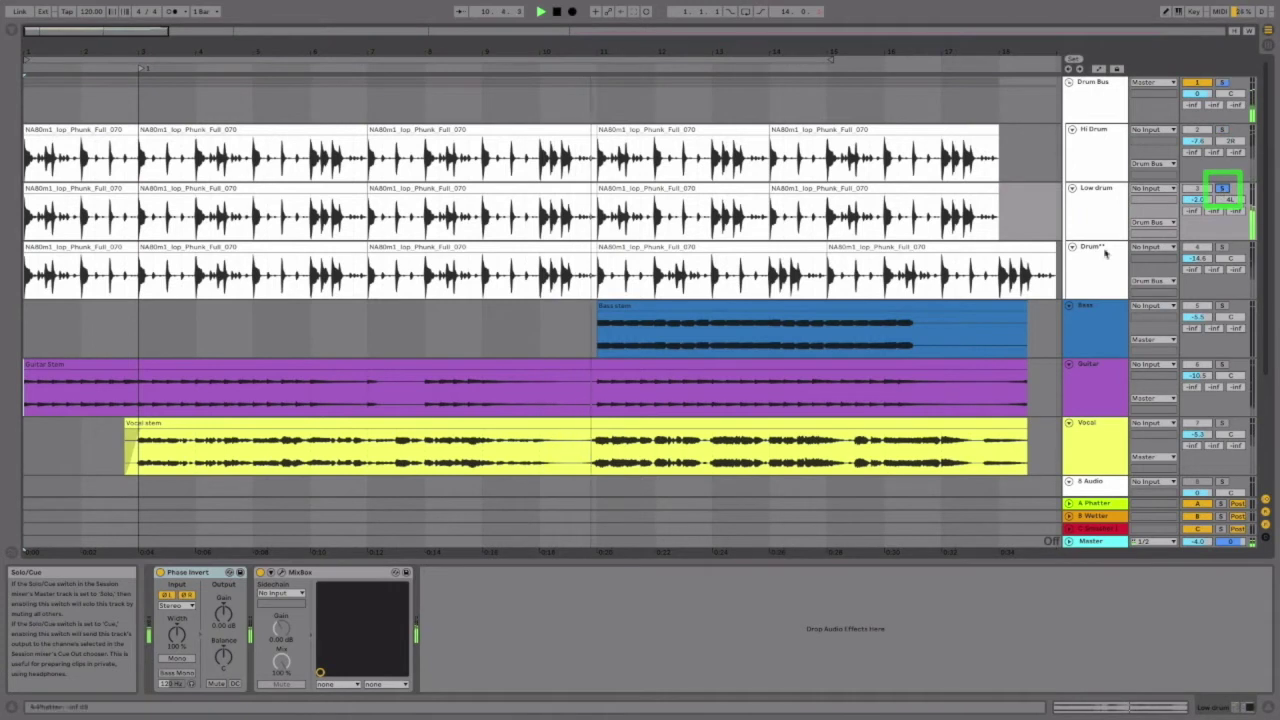
{"action": "left_click", "coordinate": [282, 573]}
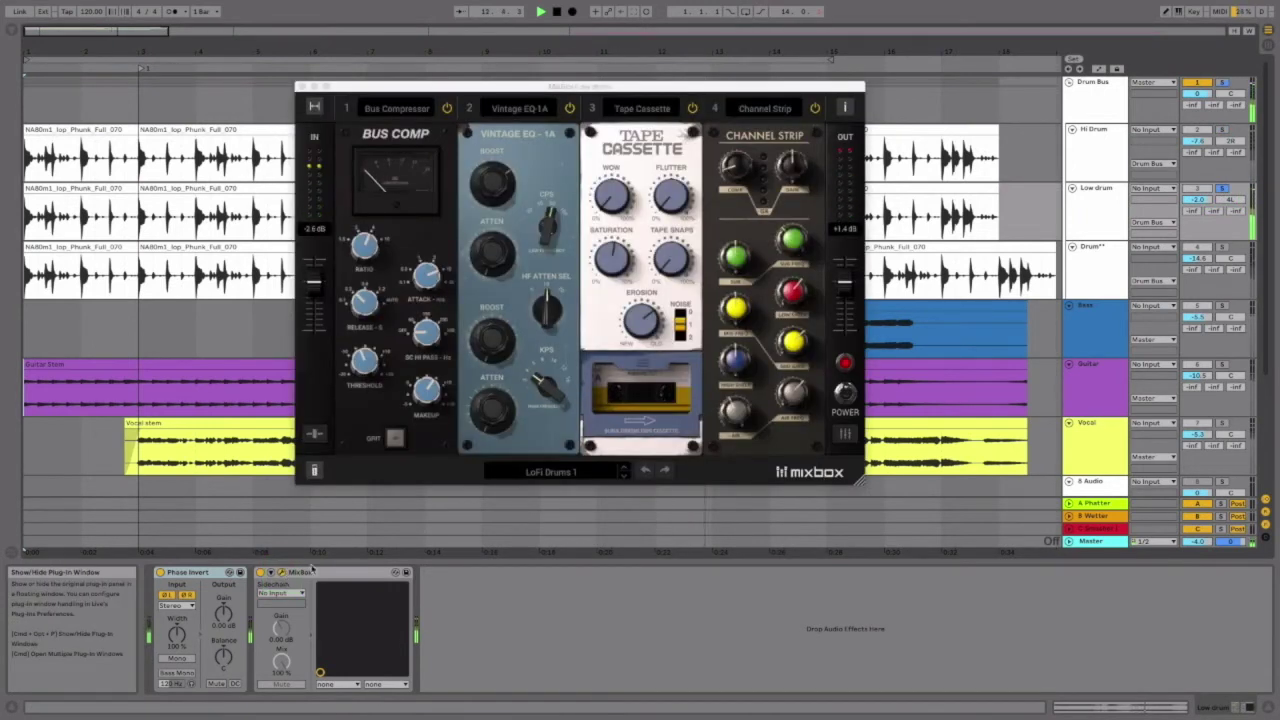
- Bypass MixBox on the soloed Low drum track during playback for comparison, stop playback, and close the plug-in window
{"action": "left_click", "coordinate": [846, 398]}
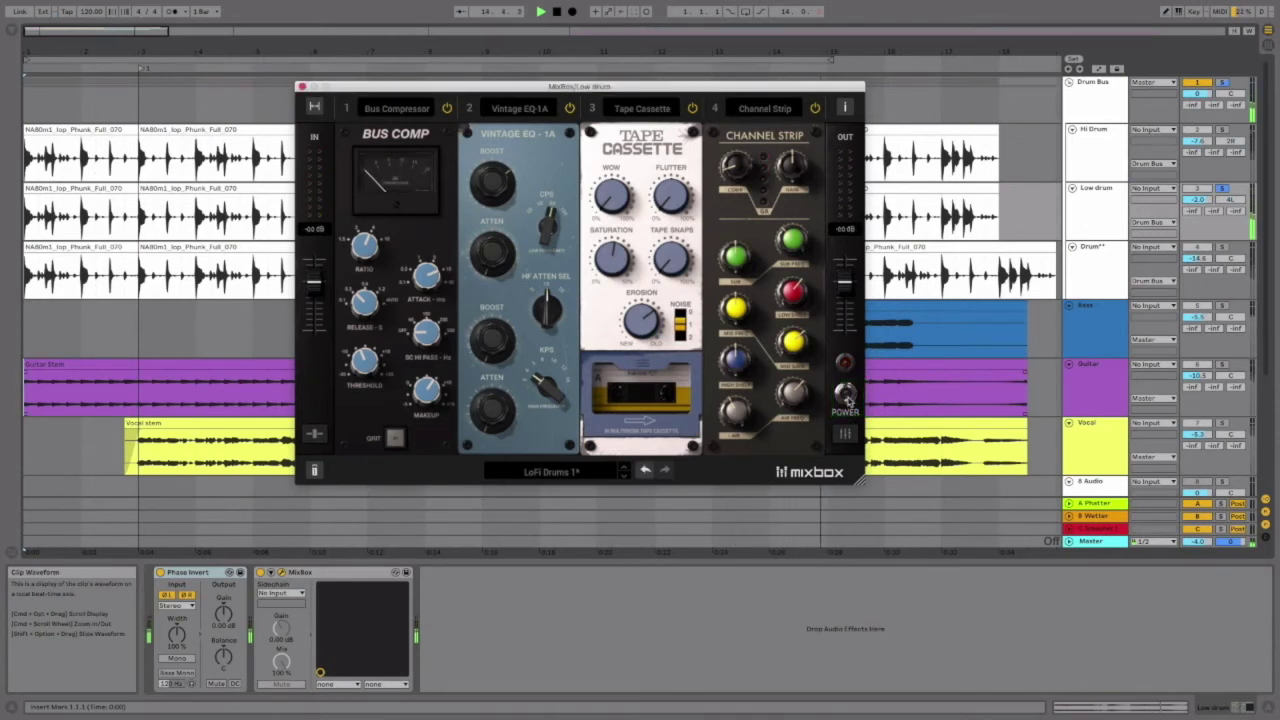
{"action": "left_click", "coordinate": [183, 573]}
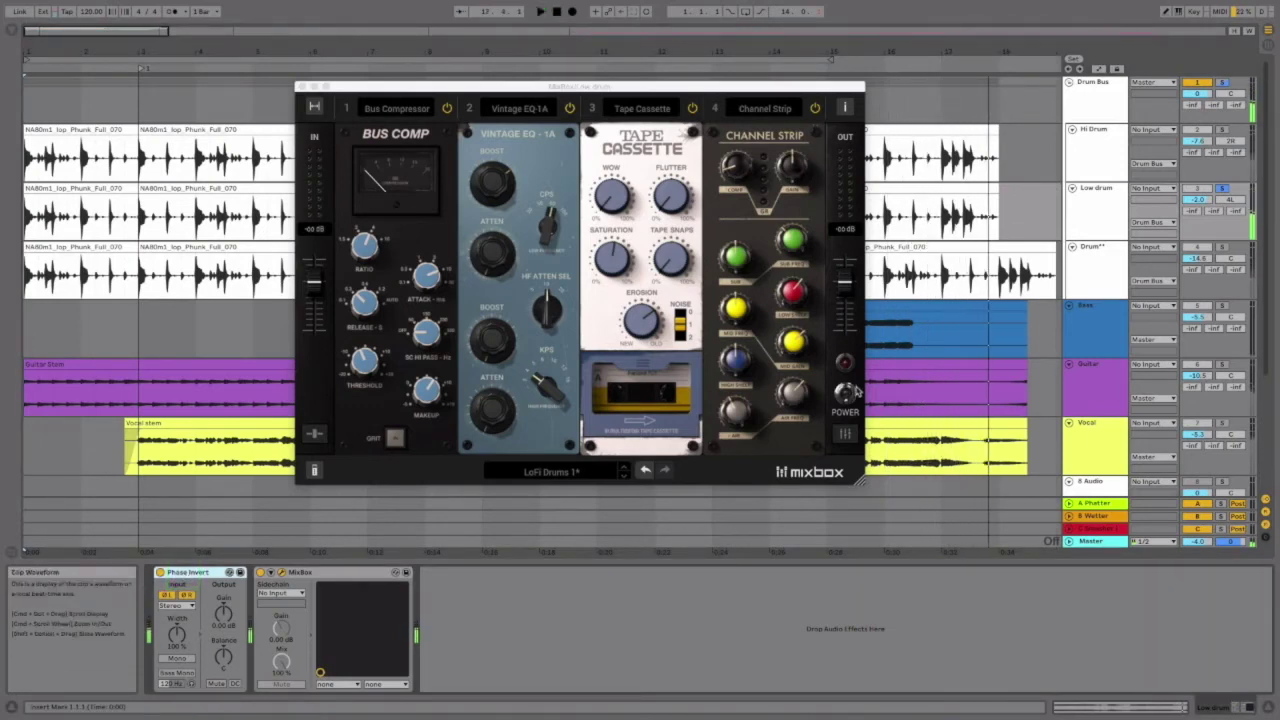
{"action": "left_click", "coordinate": [557, 11]}
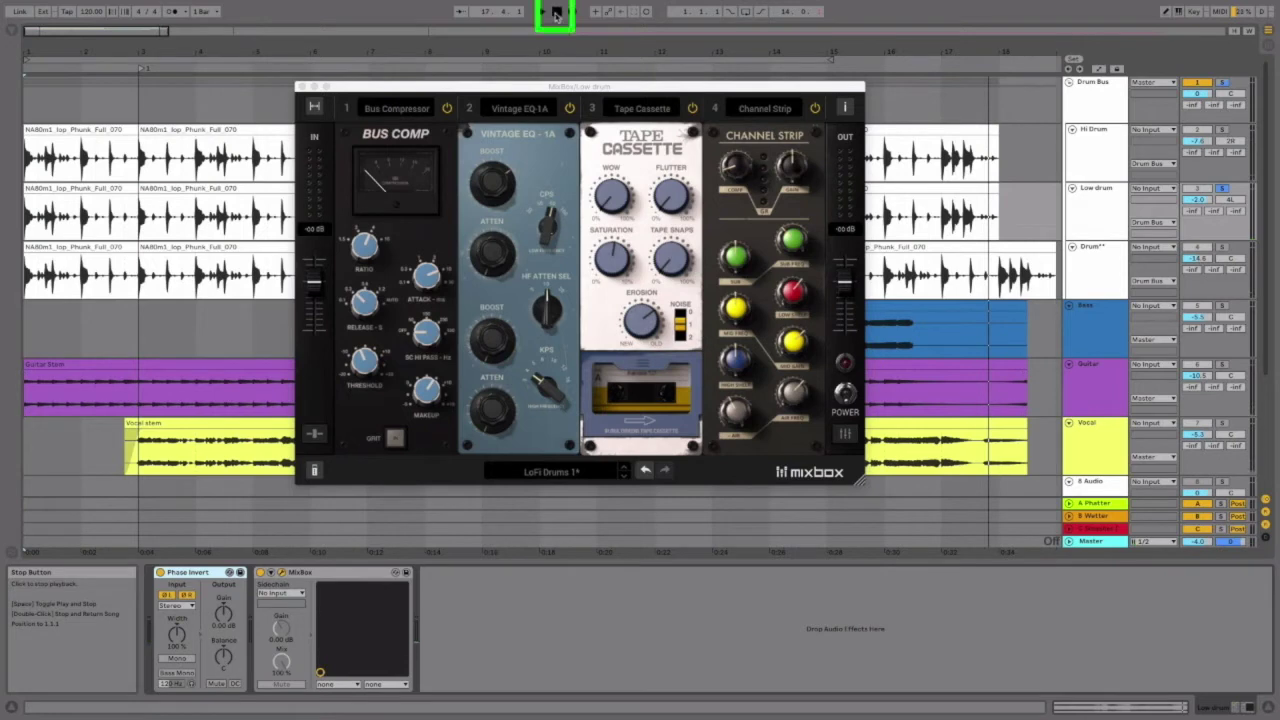
{"action": "left_click", "coordinate": [301, 88]}
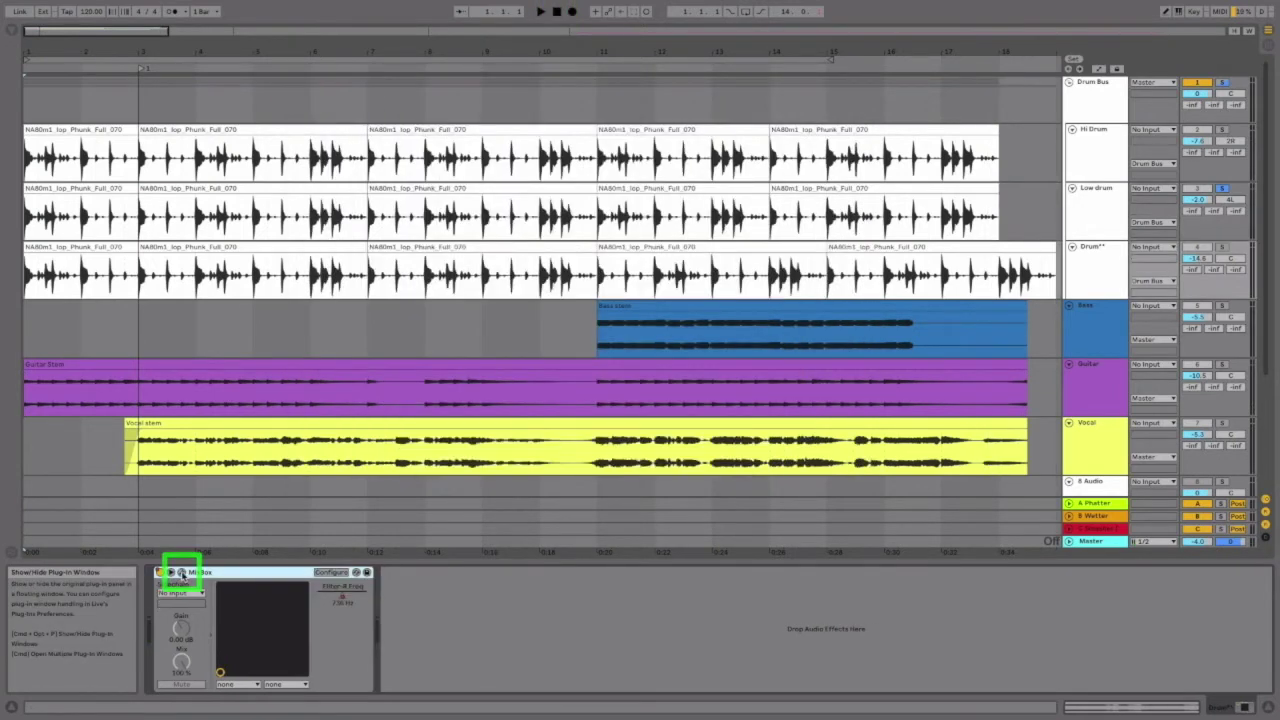
- Open MixBox on the Drum** track, solo the track, and play it with the plug-in bypassed and re-enabled
{"action": "left_click", "coordinate": [181, 572]}
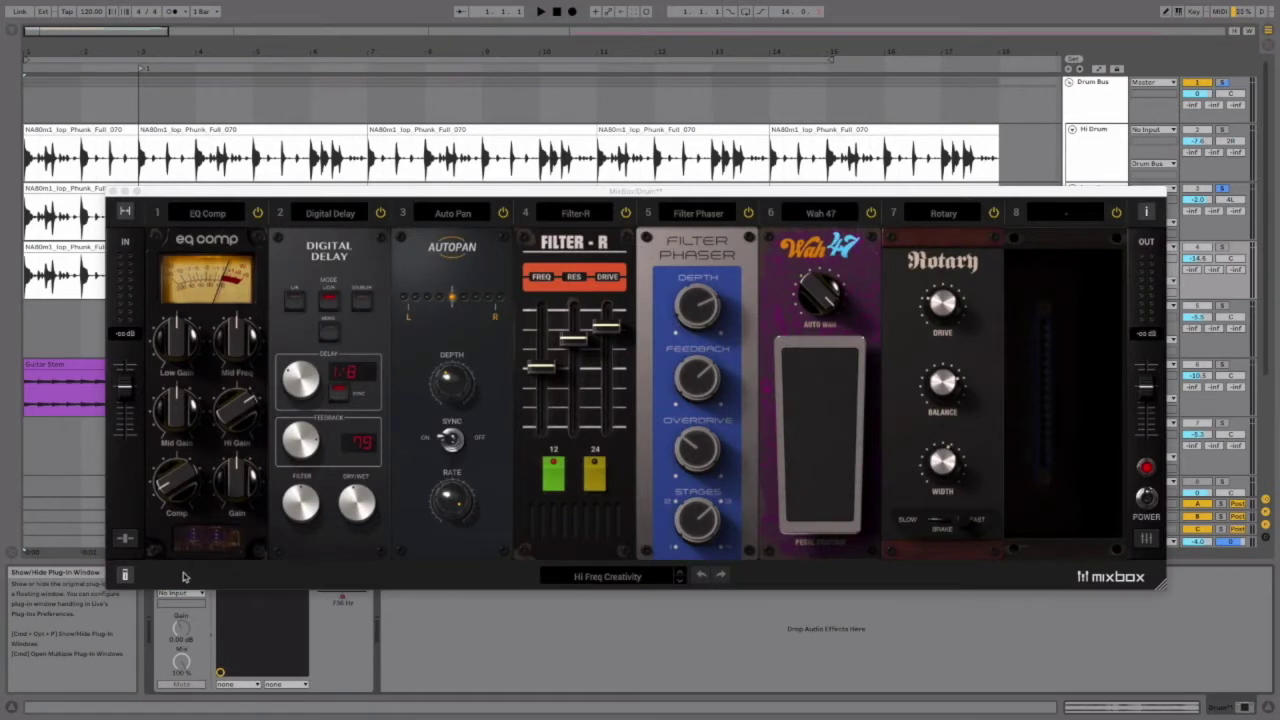
{"action": "left_click", "coordinate": [1224, 248]}
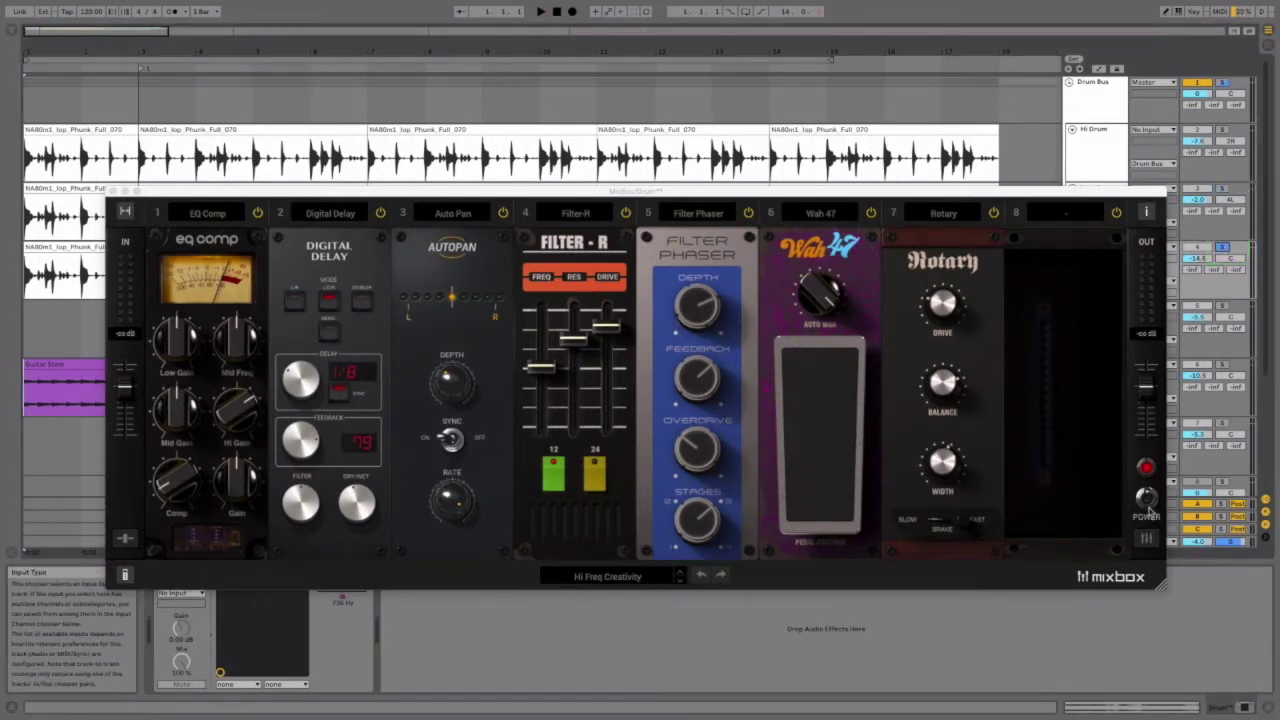
{"action": "left_click", "coordinate": [1146, 500]}
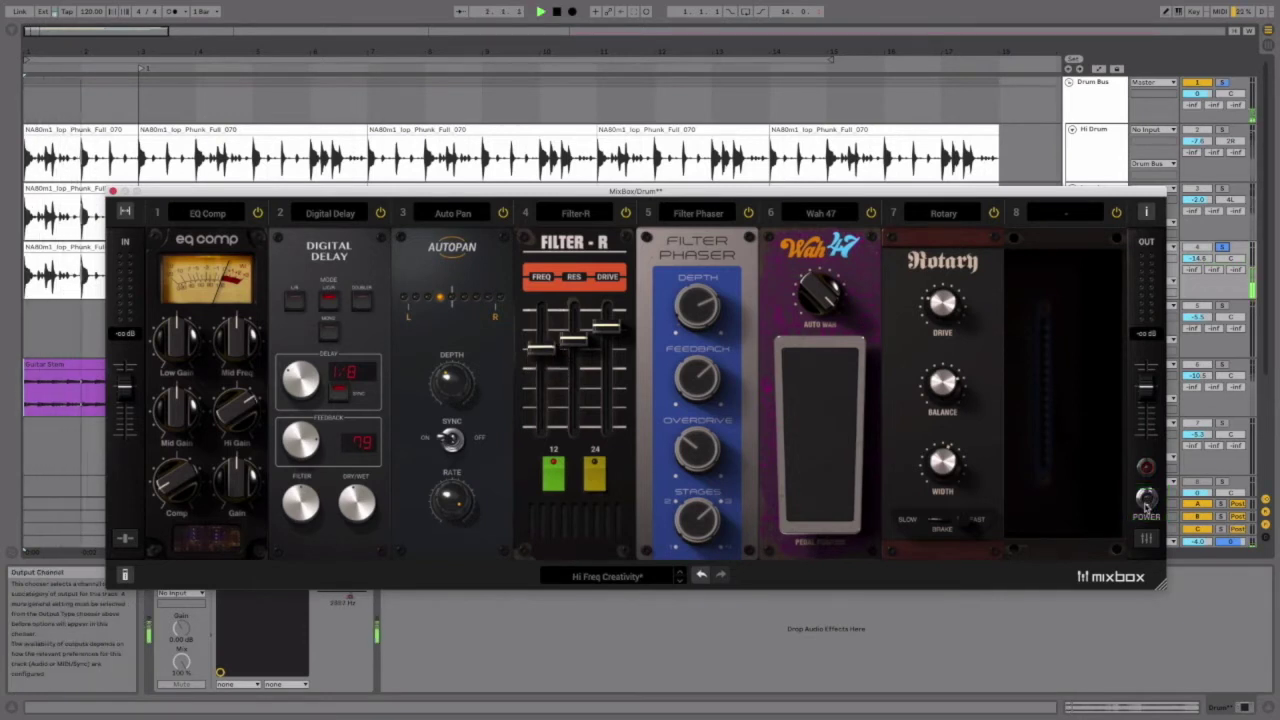
{"action": "left_click", "coordinate": [1148, 499]}
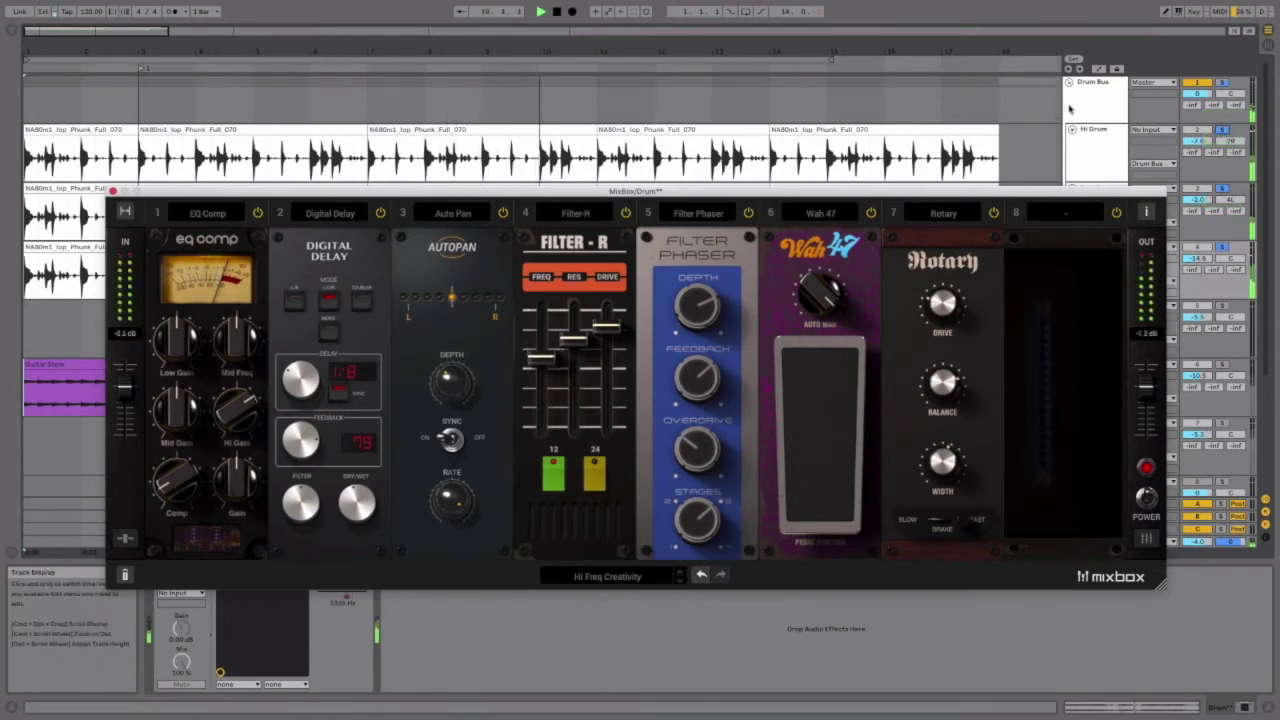
- Open MixBox on the Drum Bus track and compare the drums with the plug-in bypassed and re-enabled
{"action": "left_click", "coordinate": [1072, 105]}
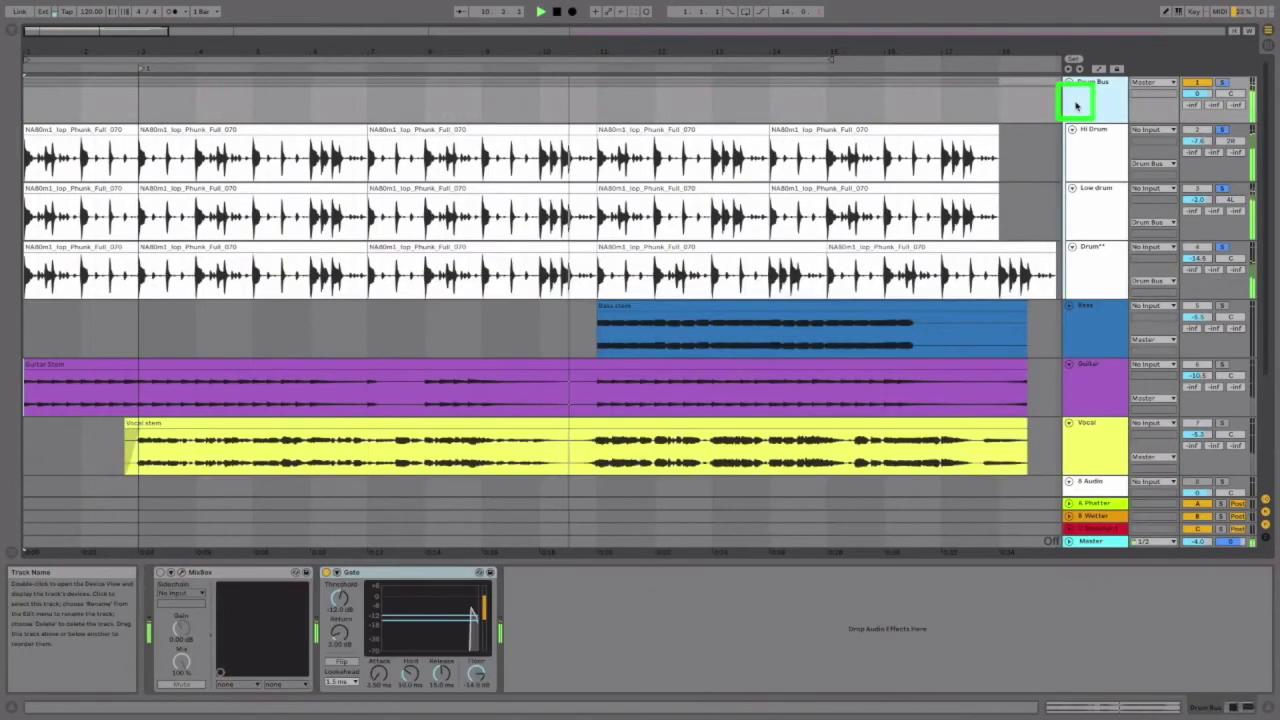
{"action": "left_click", "coordinate": [183, 576]}
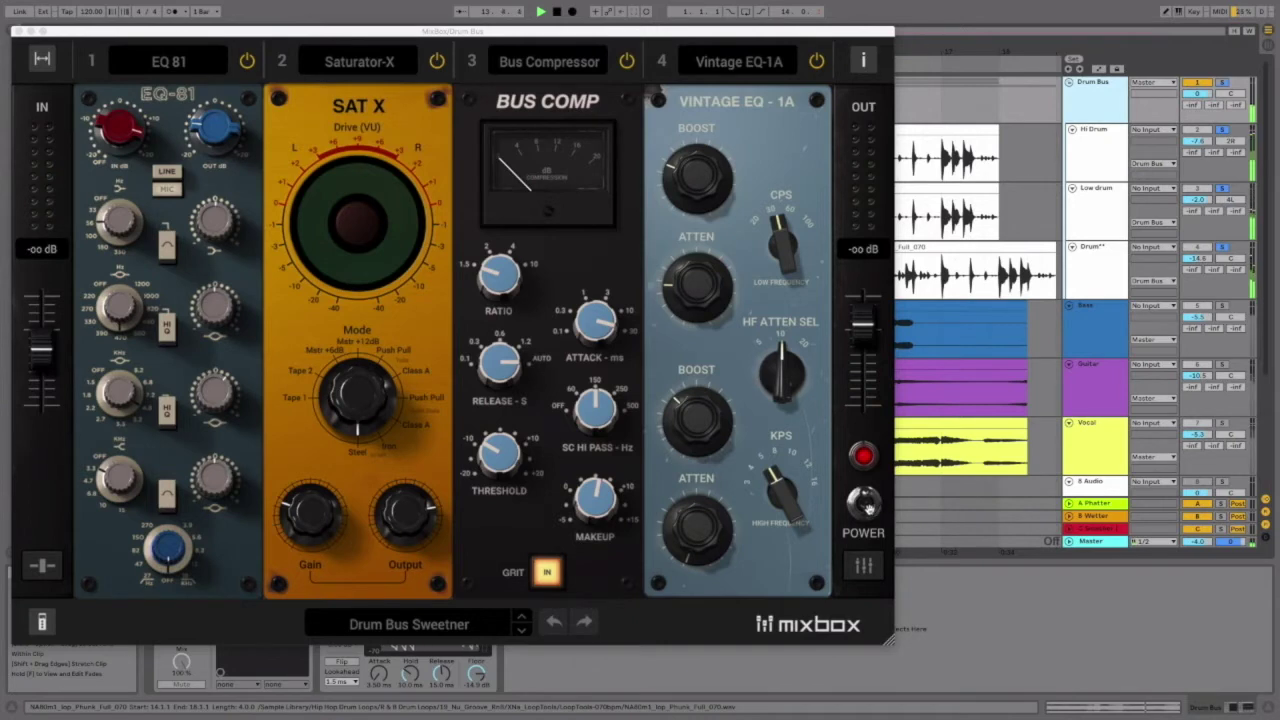
{"action": "left_click", "coordinate": [864, 505]}
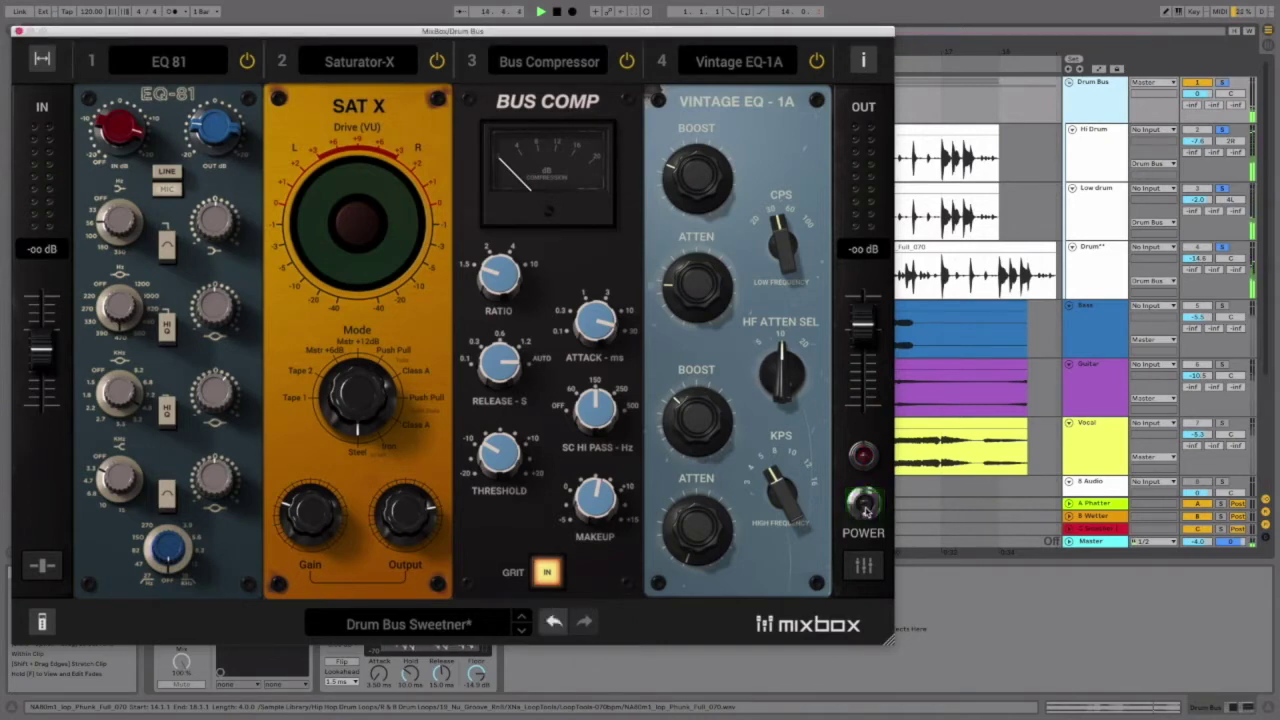
{"action": "left_click", "coordinate": [865, 505]}
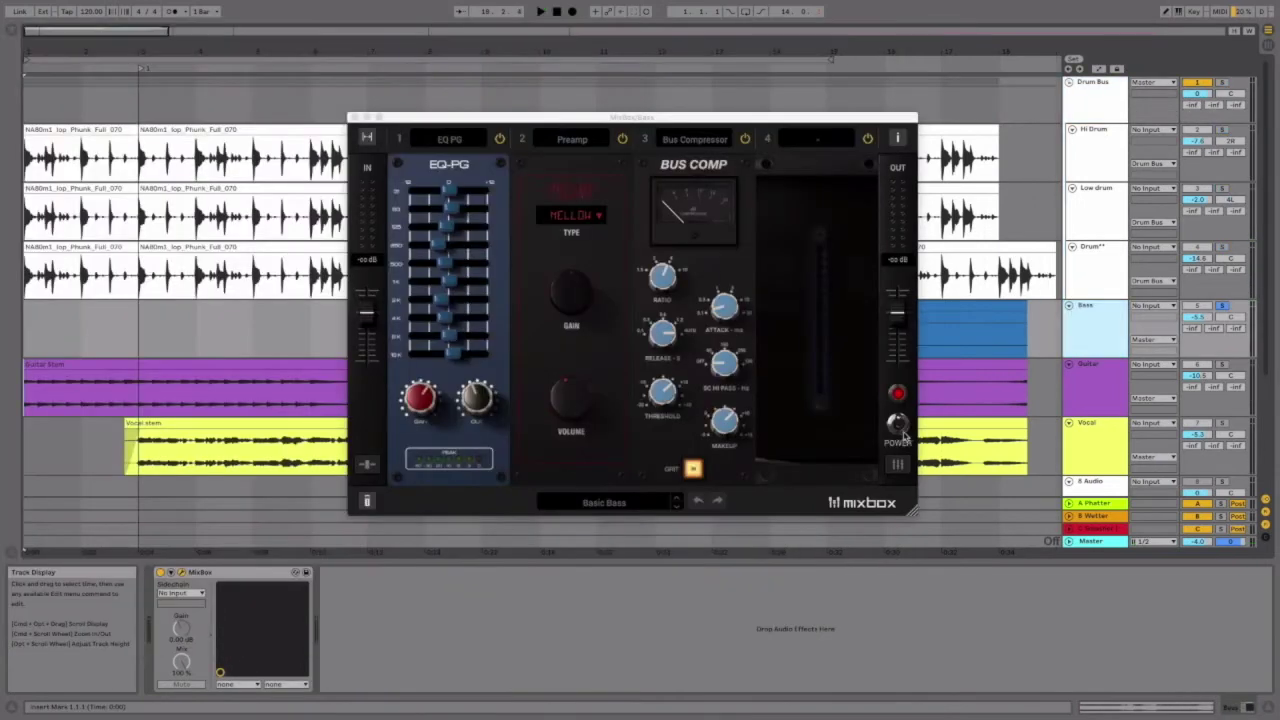
- Play the soloed Bass track from about bar 12 with its MixBox bypassed and re-enabled for comparison
{"action": "left_click", "coordinate": [899, 428]}
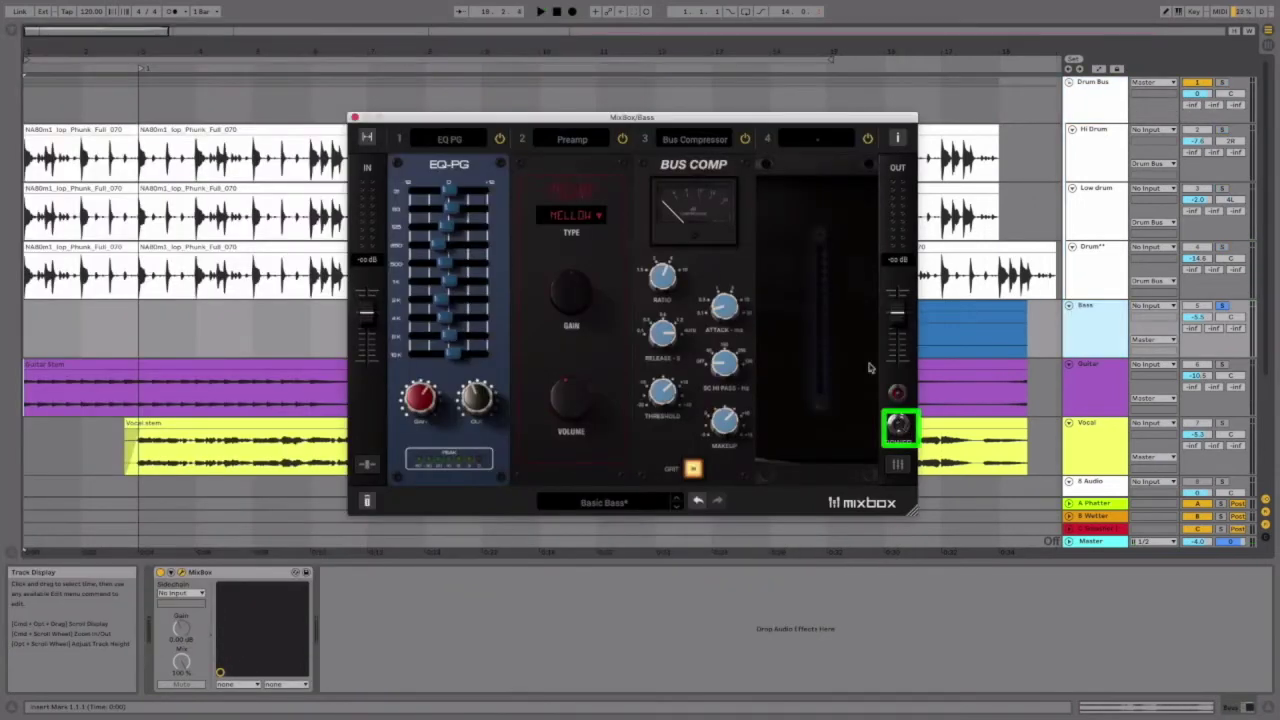
{"action": "left_click", "coordinate": [657, 65]}
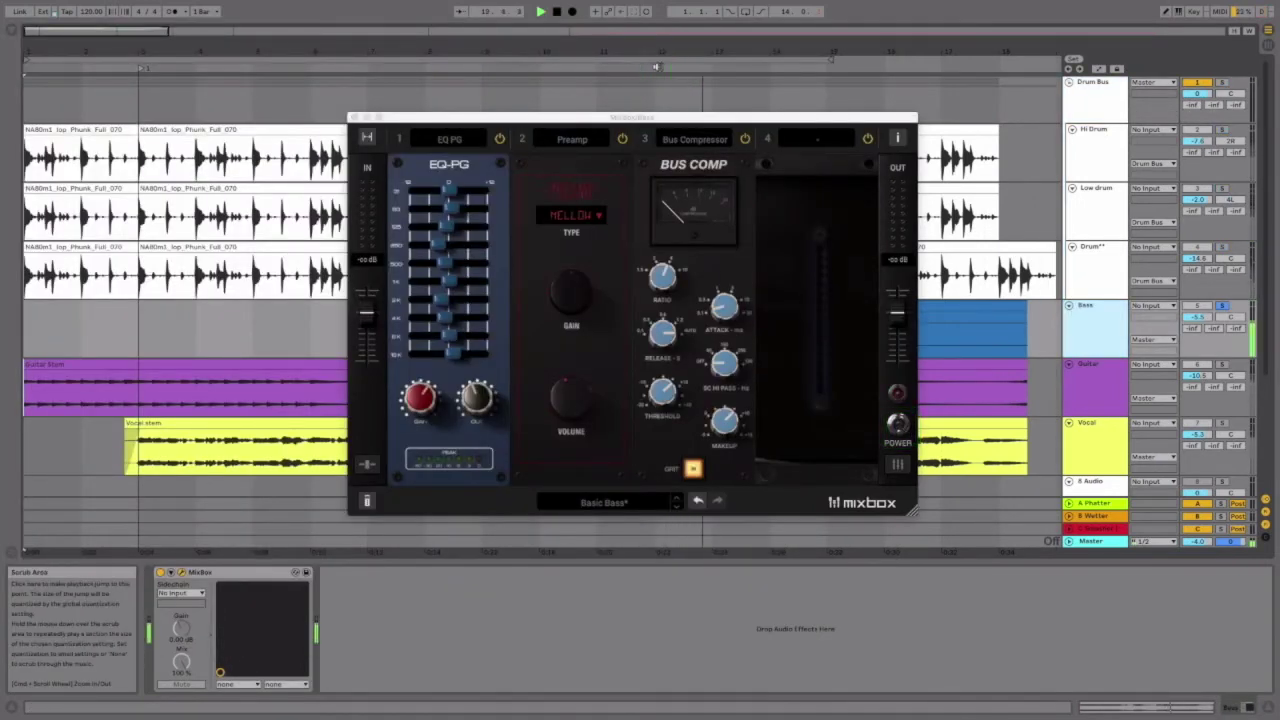
{"action": "left_click", "coordinate": [897, 426]}
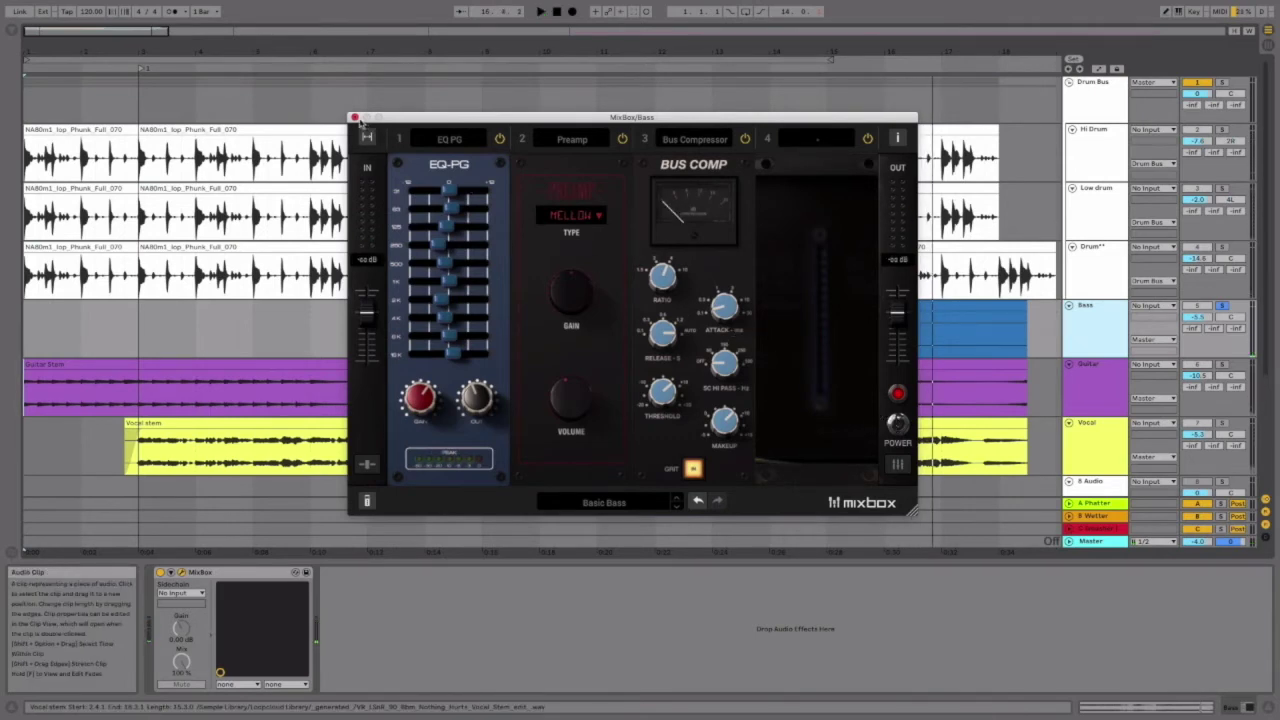
- Open MixBox on the soloed Guitar track and play it with the plug-in bypassed, re-enabled and bypassed again
{"action": "key", "text": "Down"}
{"action": "left_click", "coordinate": [180, 572]}
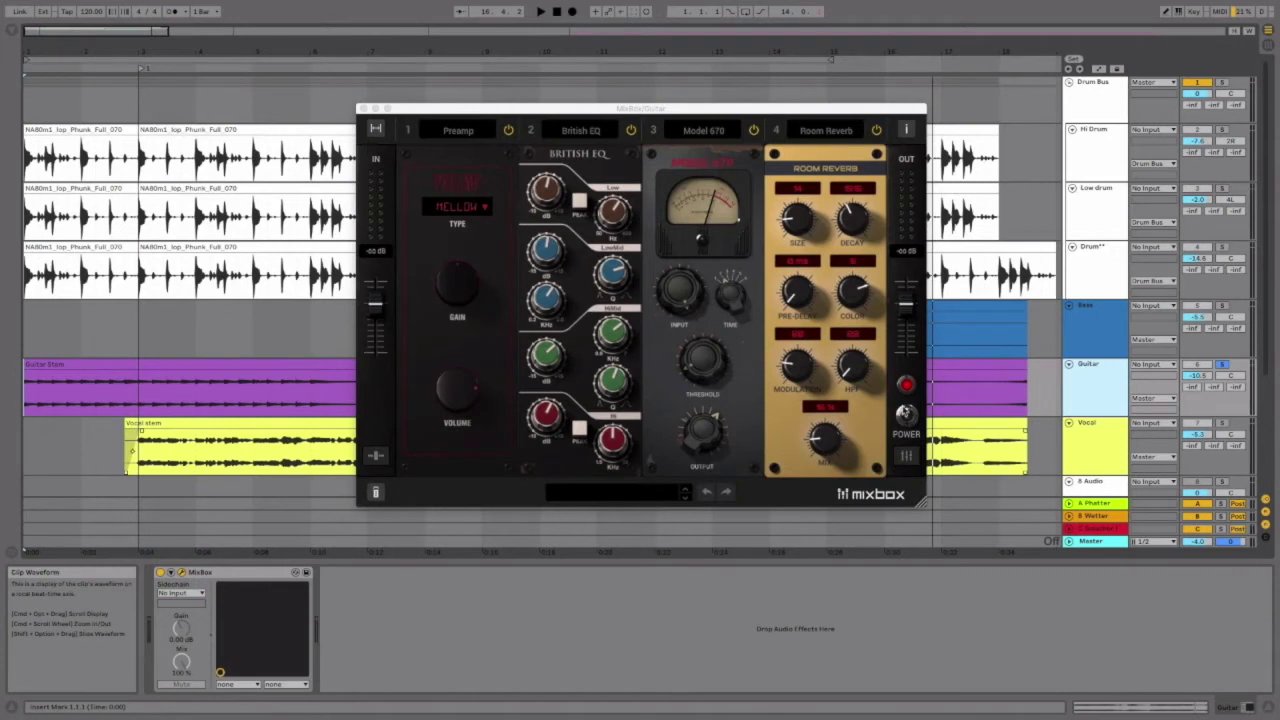
{"action": "left_click", "coordinate": [903, 415]}
{"action": "key", "text": "space"}
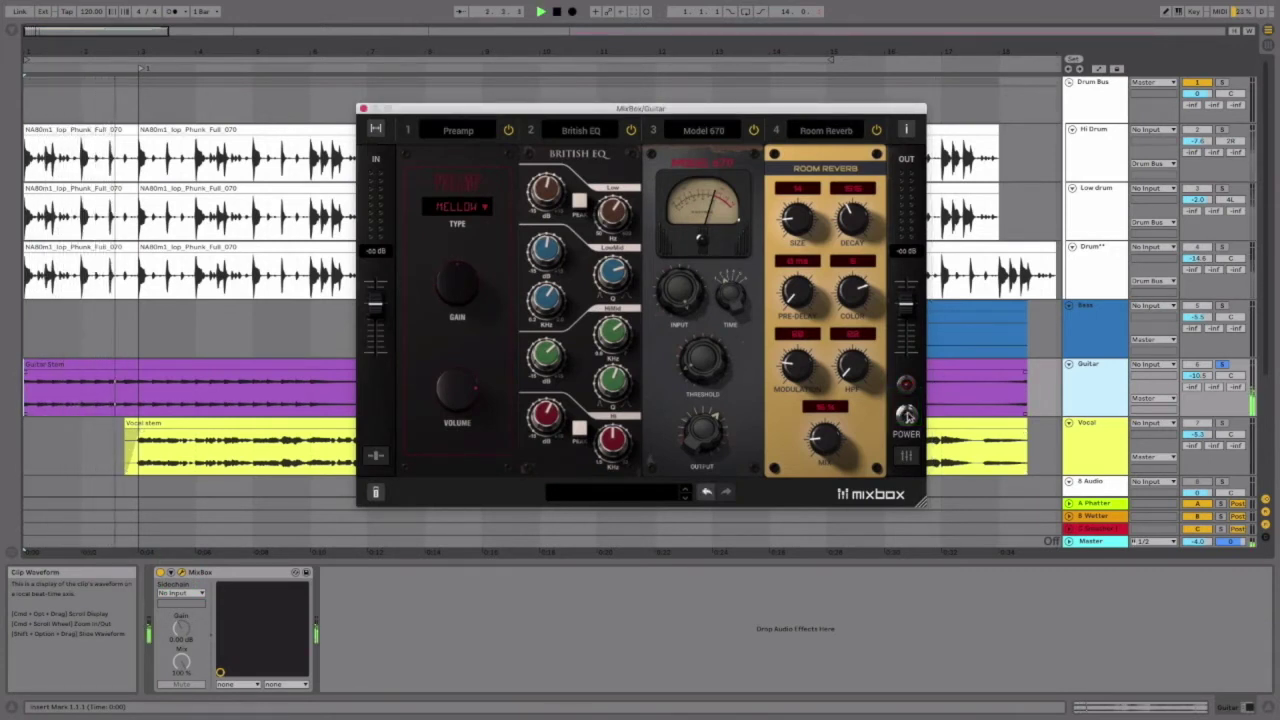
{"action": "left_click", "coordinate": [907, 415]}
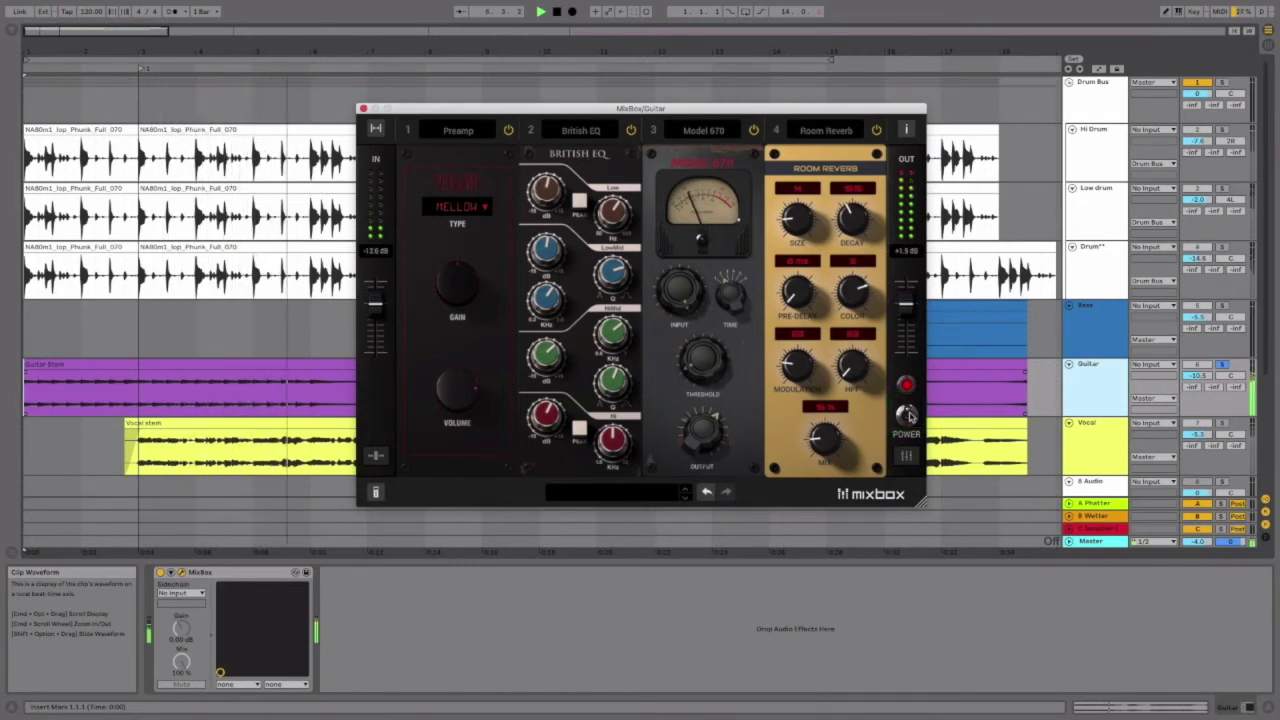
{"action": "left_click", "coordinate": [907, 415]}
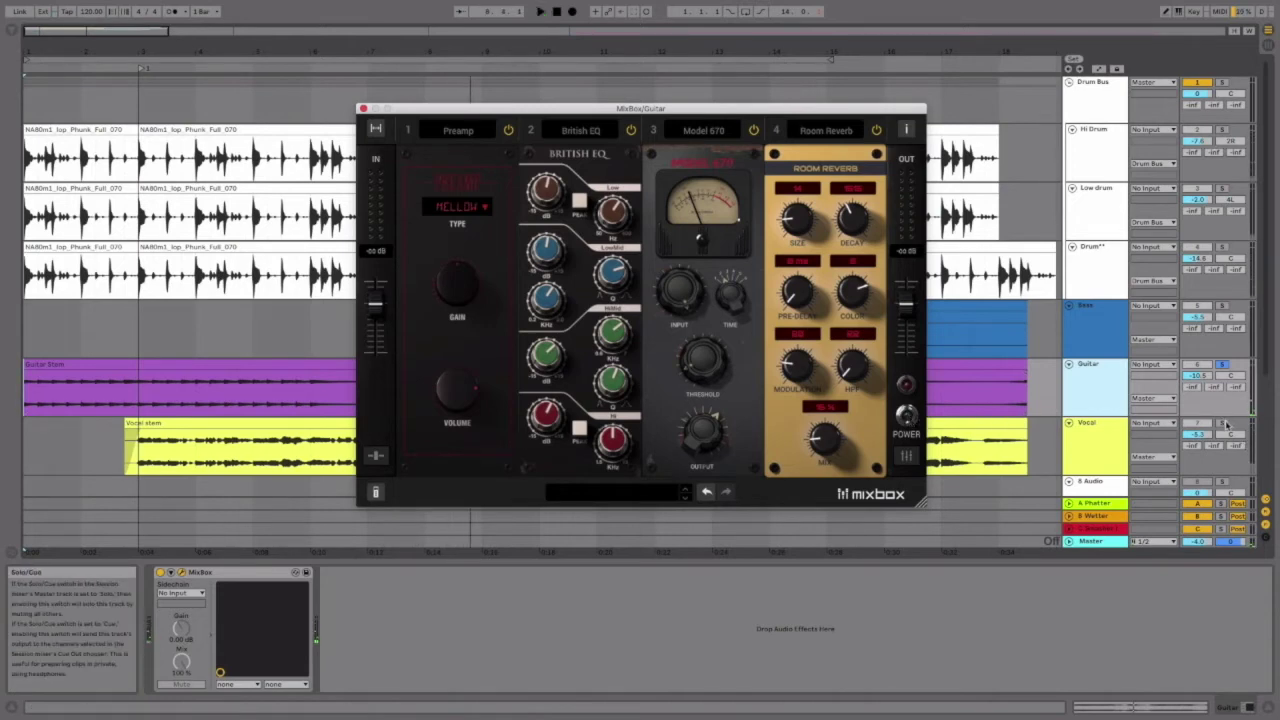
- Solo the Vocal track, open its MixBox, and alternate the plug-in between bypassed and enabled during playback
{"action": "left_click", "coordinate": [1178, 438]}
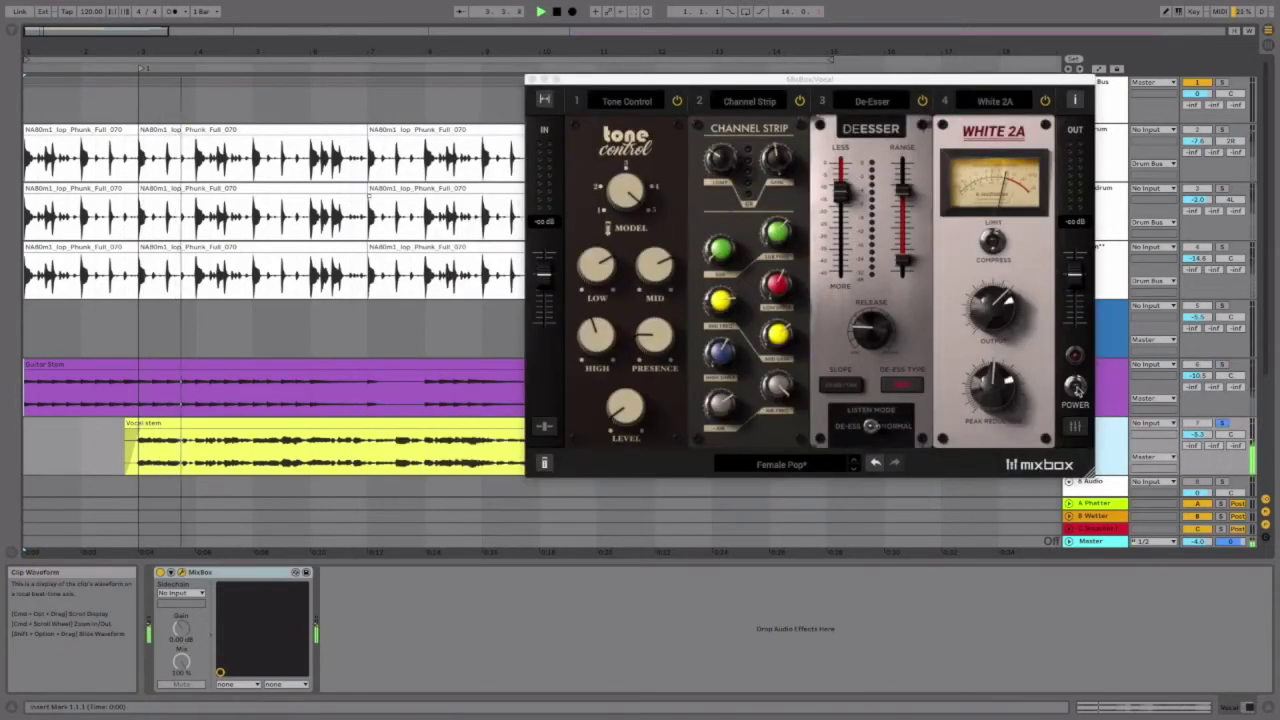
{"action": "left_click", "coordinate": [1076, 387]}
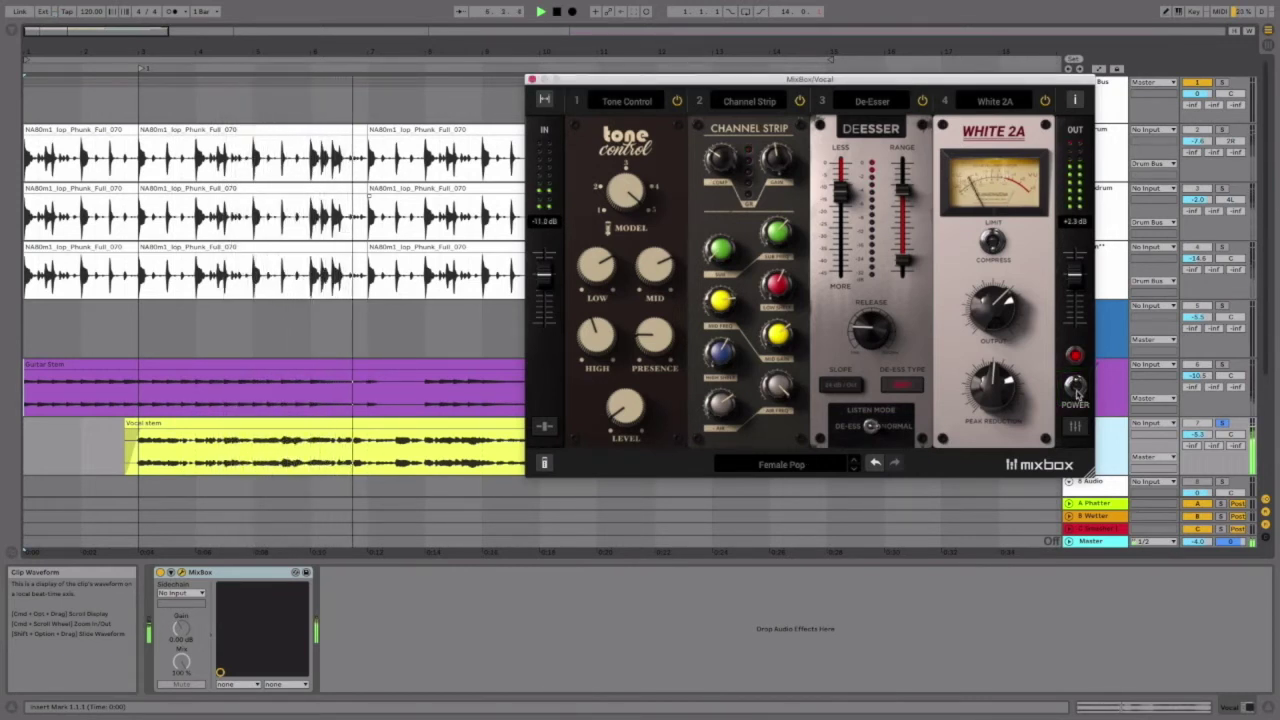
{"action": "left_click", "coordinate": [1076, 388]}
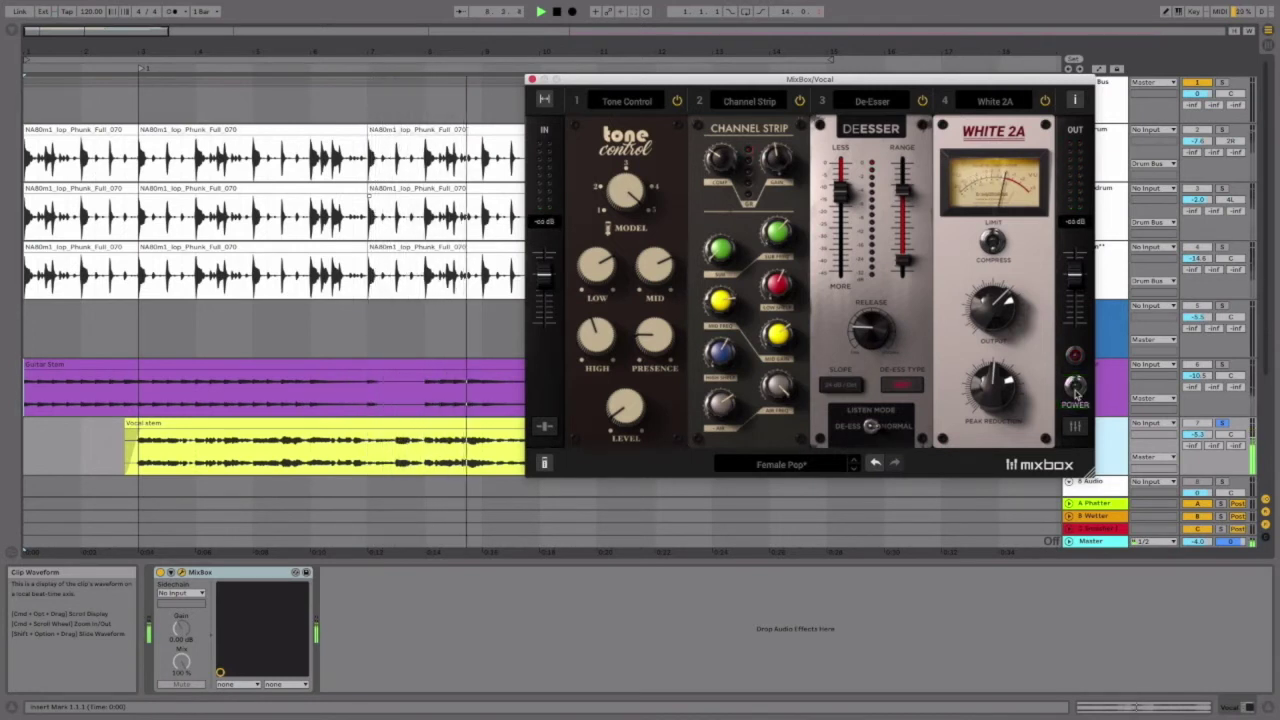
{"action": "left_click", "coordinate": [1075, 390]}
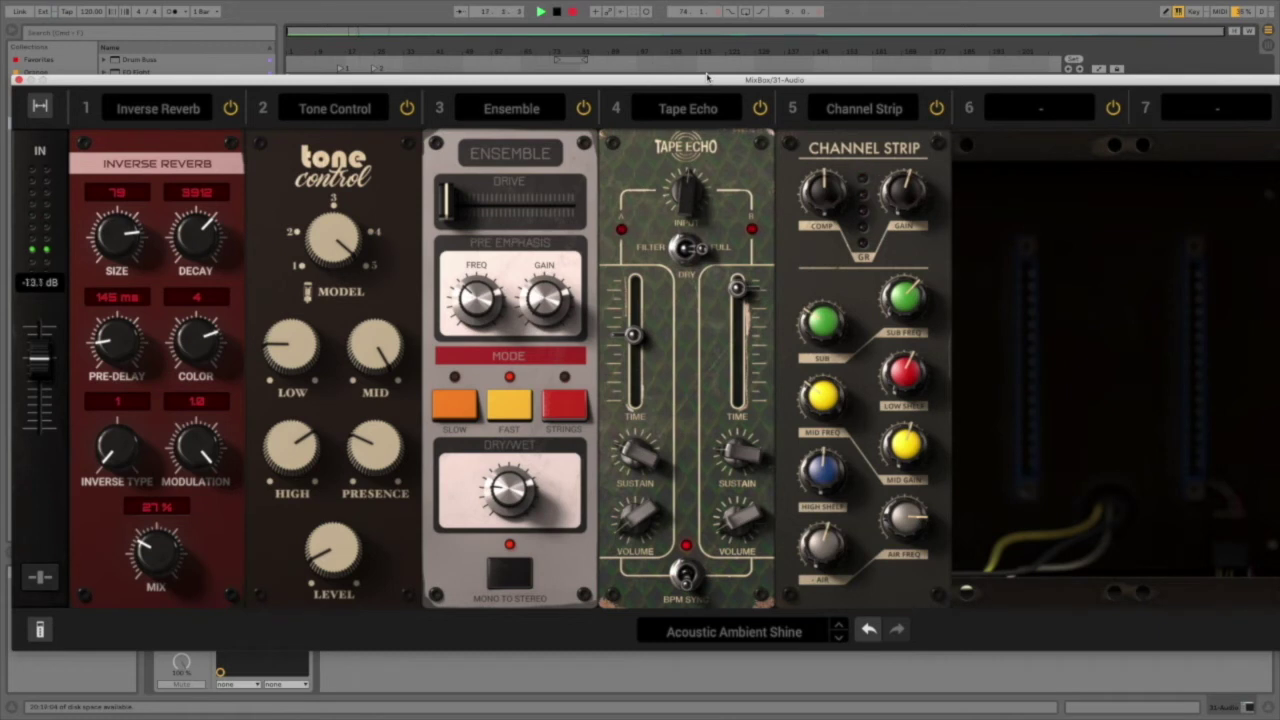
- Audition the Acoustic Pop, Acoustic Rock, Air Solo, American Vintage Clean, American Vintage LoFi Delay B and American Vintage LoFi Delay presets in the 31-Audio track's MixBox
{"action": "left_click", "coordinate": [840, 640]}
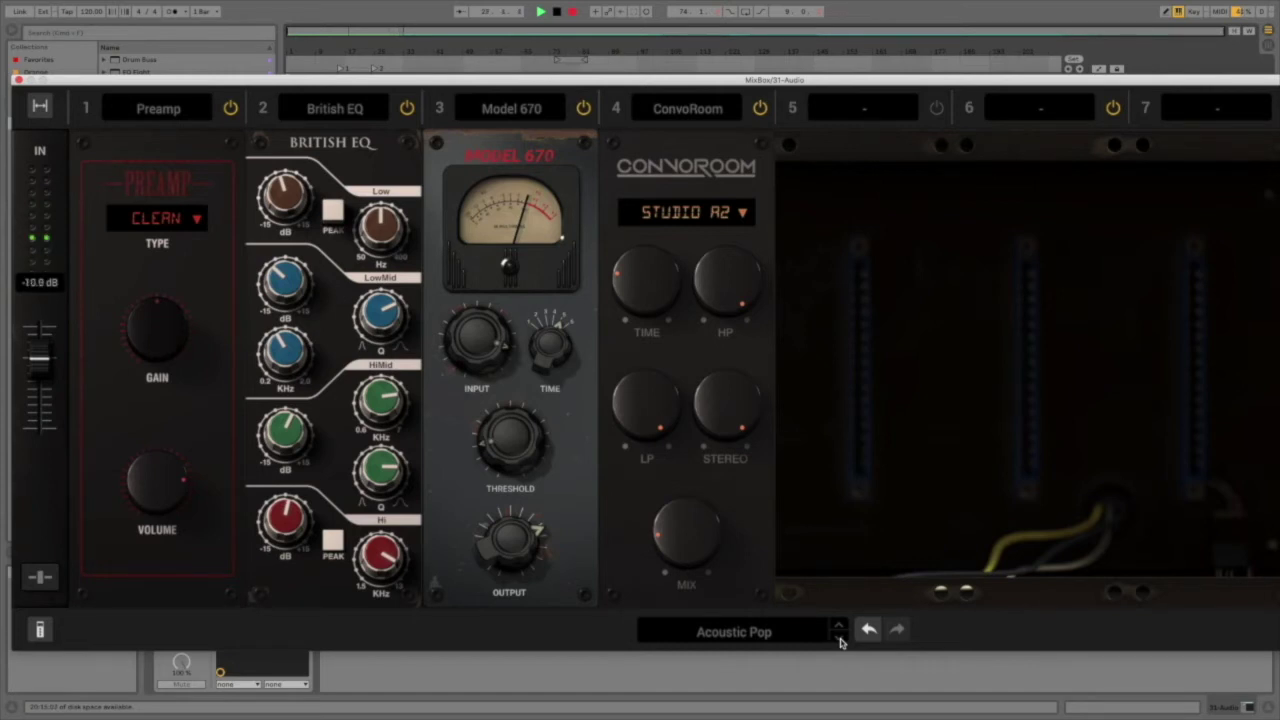
{"action": "left_click", "coordinate": [839, 638]}
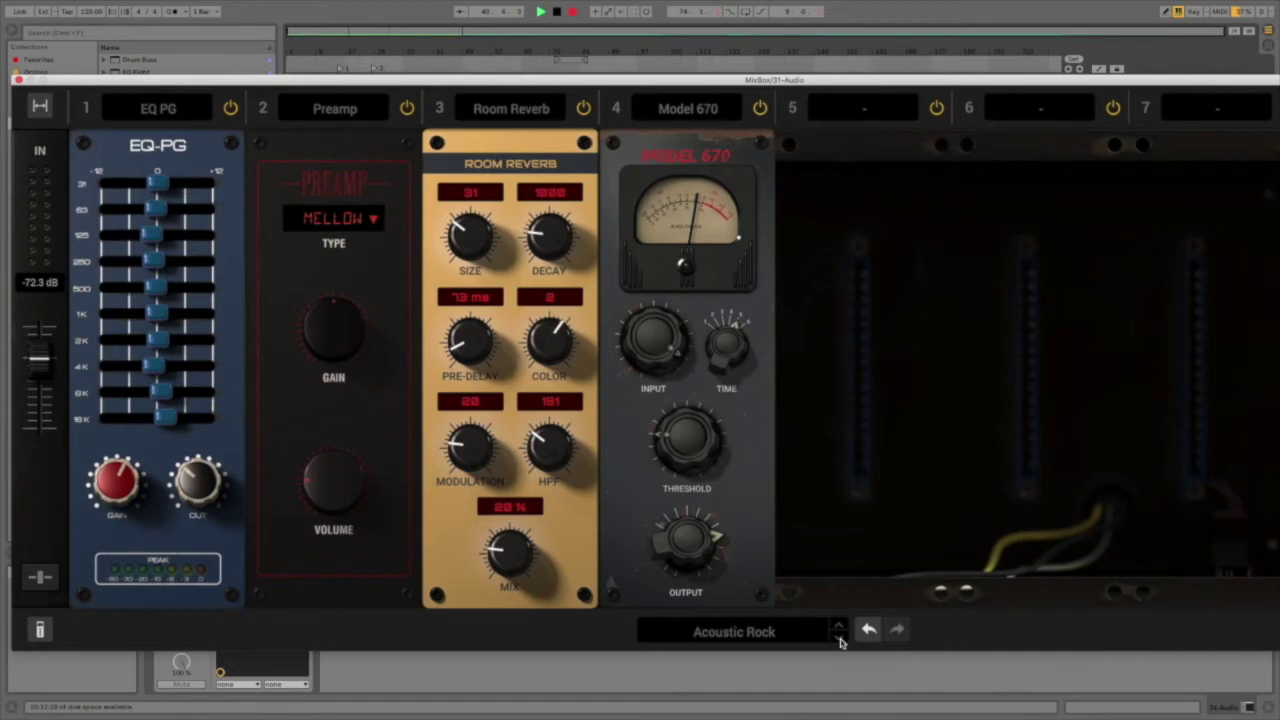
{"action": "left_click", "coordinate": [840, 638]}
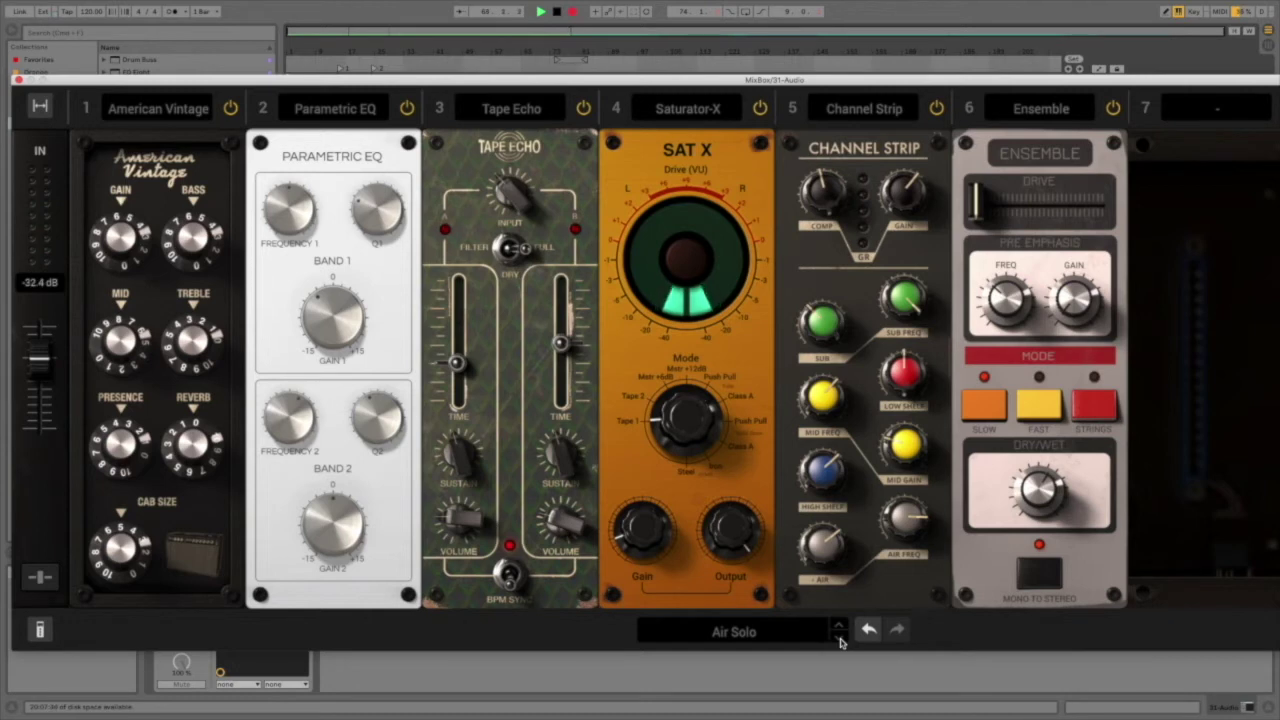
{"action": "left_click", "coordinate": [840, 640]}
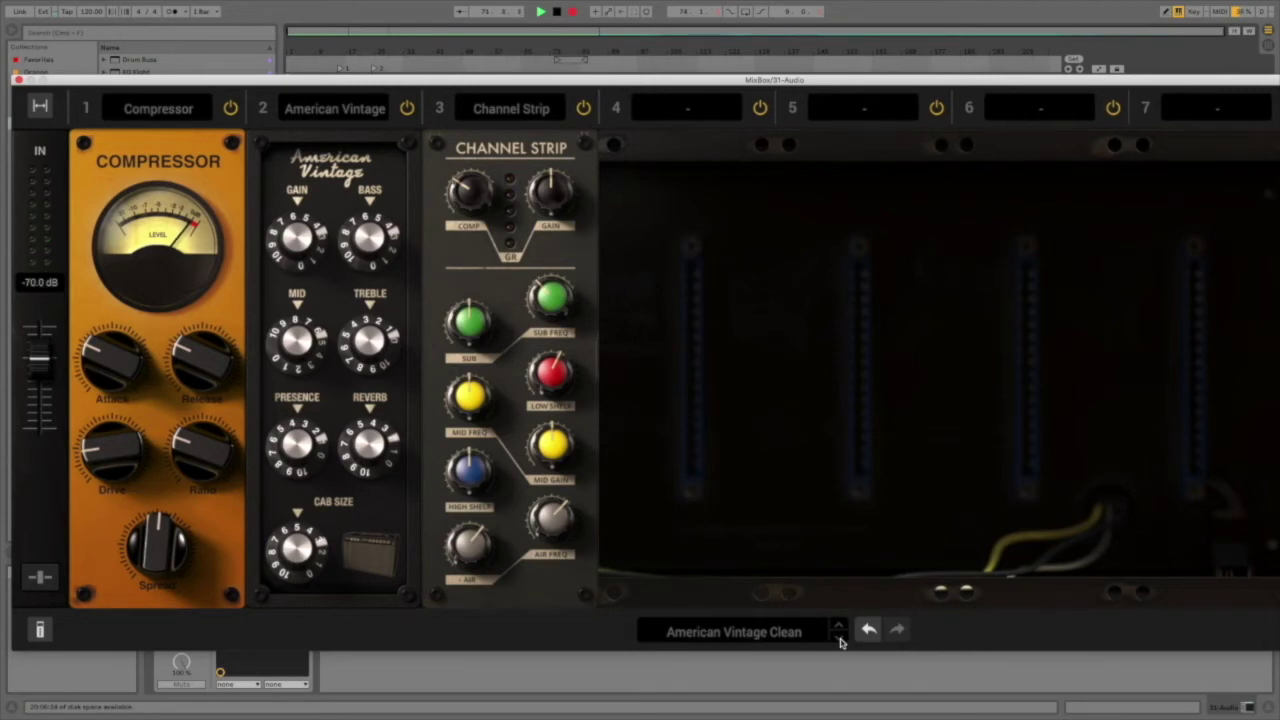
{"action": "left_click", "coordinate": [839, 637]}
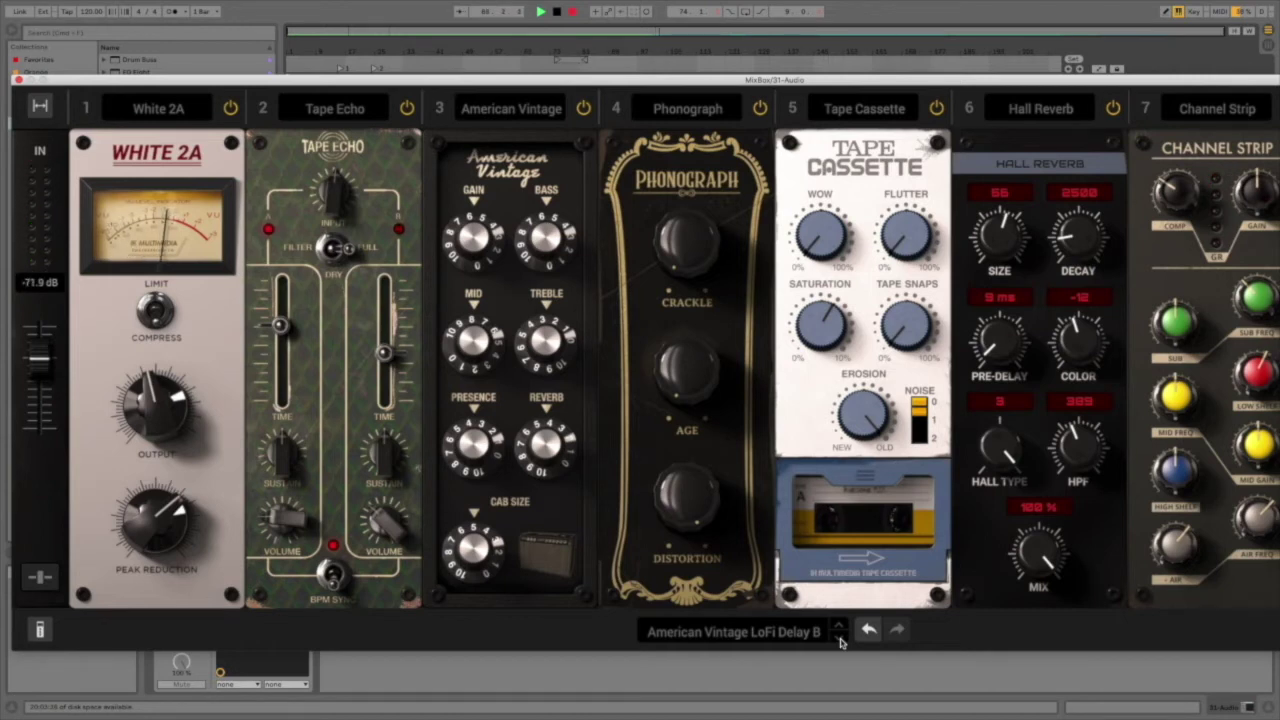
{"action": "left_click", "coordinate": [840, 638]}
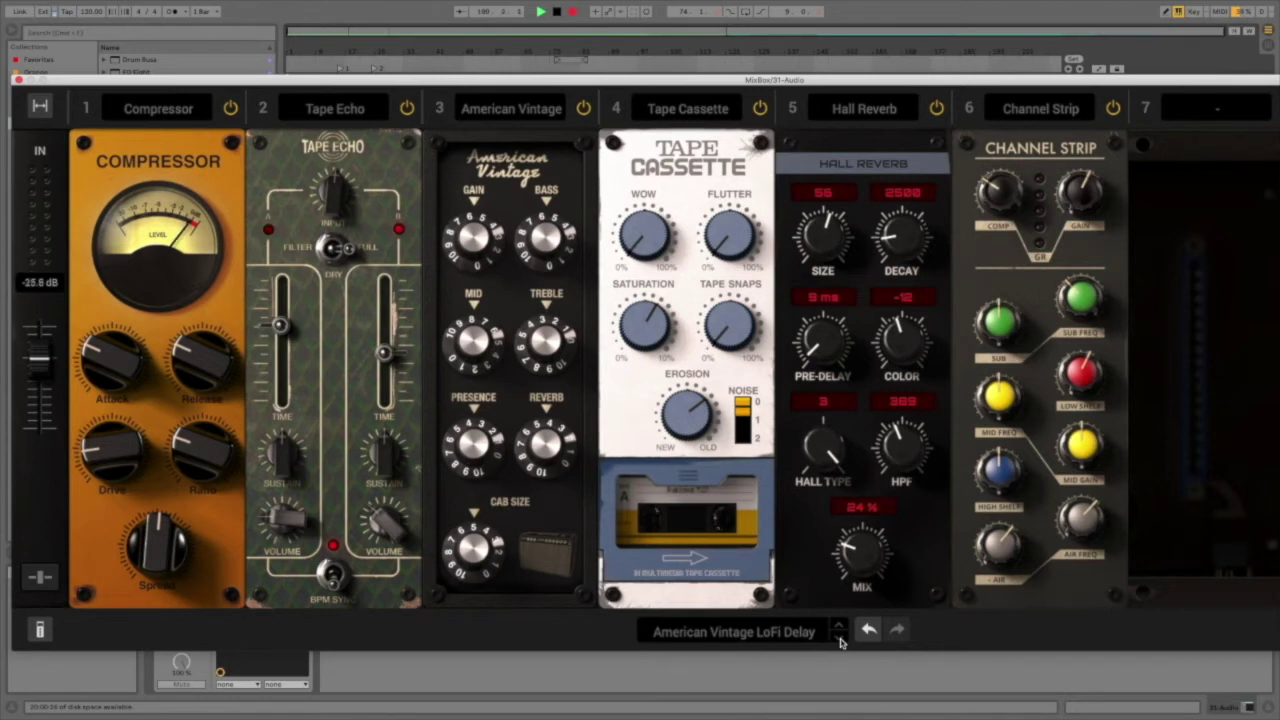
- Audition the British Crunch, Crunchy and Flexi Amp Metal presets in the 31-Audio track's MixBox
{"action": "left_click", "coordinate": [840, 638]}
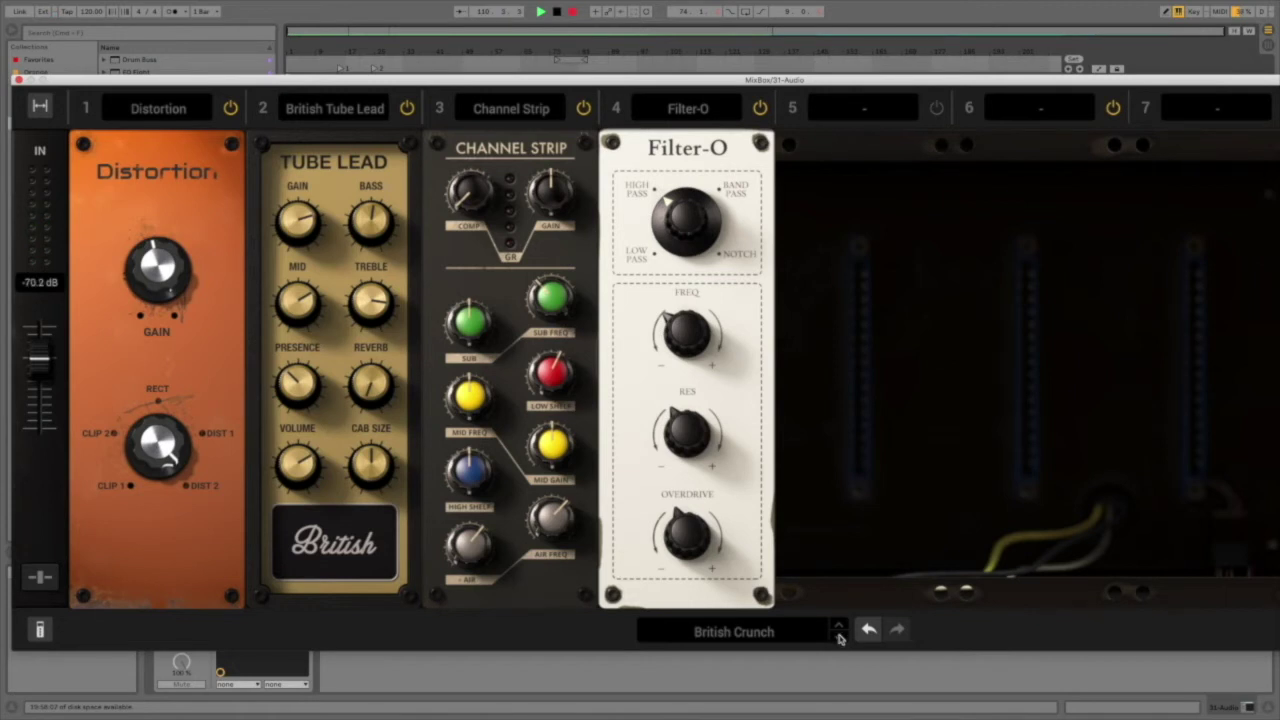
{"action": "left_click", "coordinate": [839, 637]}
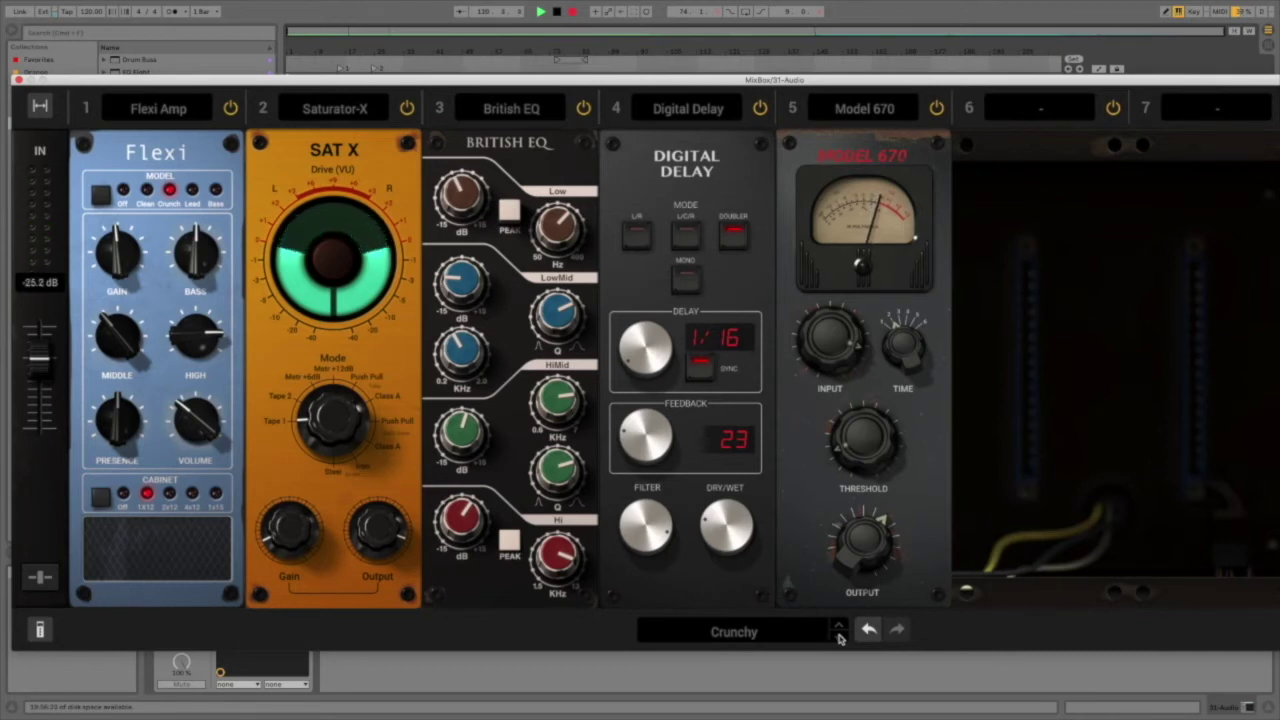
{"action": "left_click", "coordinate": [839, 638]}
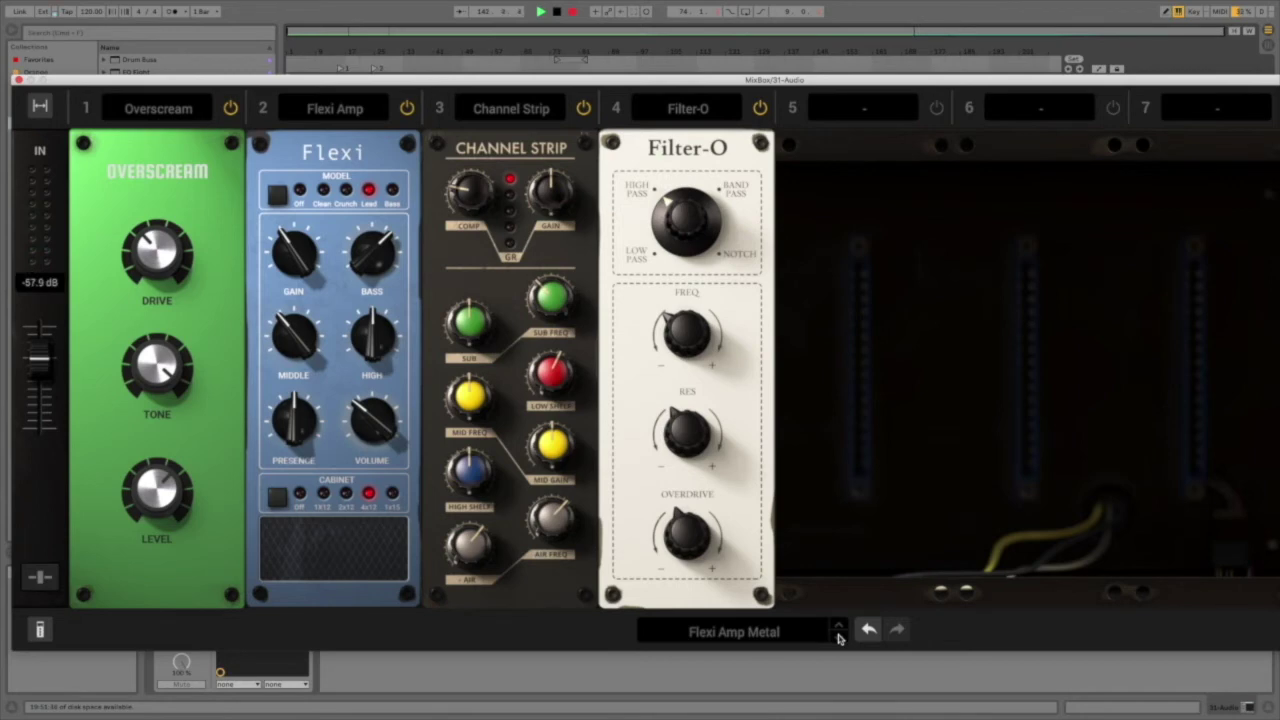
- Audition the Funk Clean, Funk Dirty, Funk Flanger, Grunge and Guitar Maker presets in the 31-Audio track's MixBox
{"action": "left_click", "coordinate": [839, 636]}
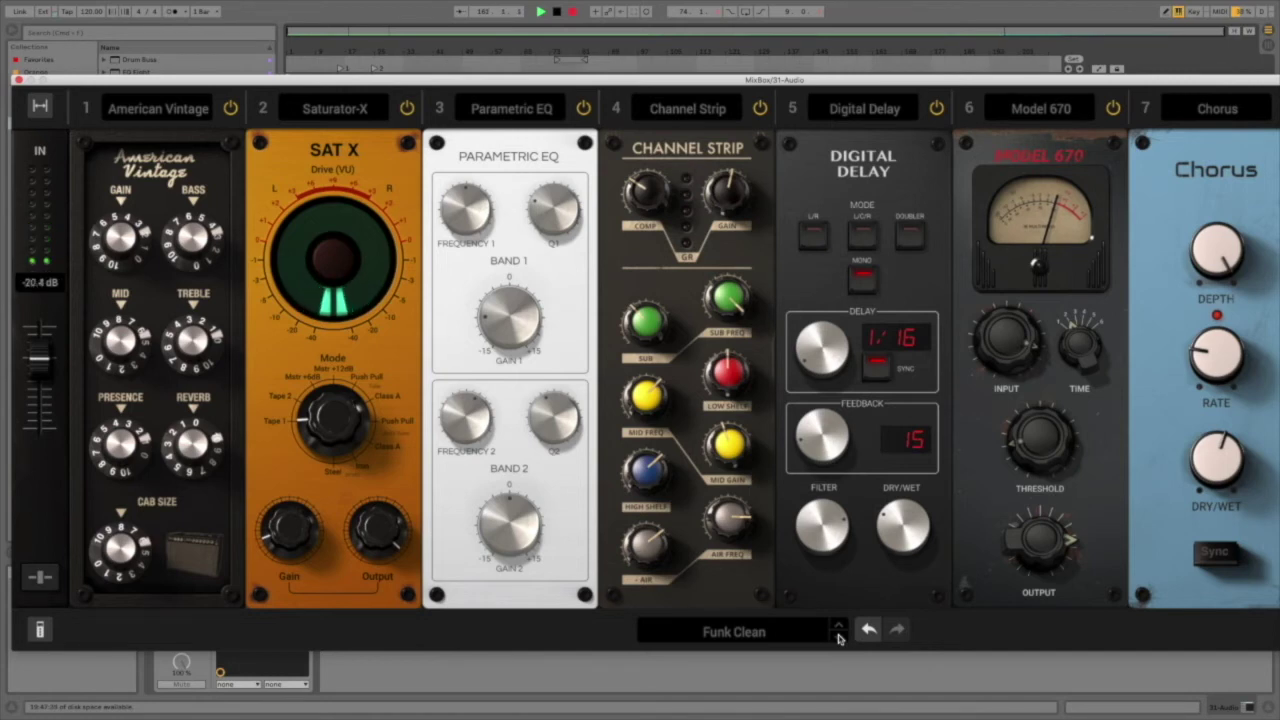
{"action": "left_click", "coordinate": [839, 636]}
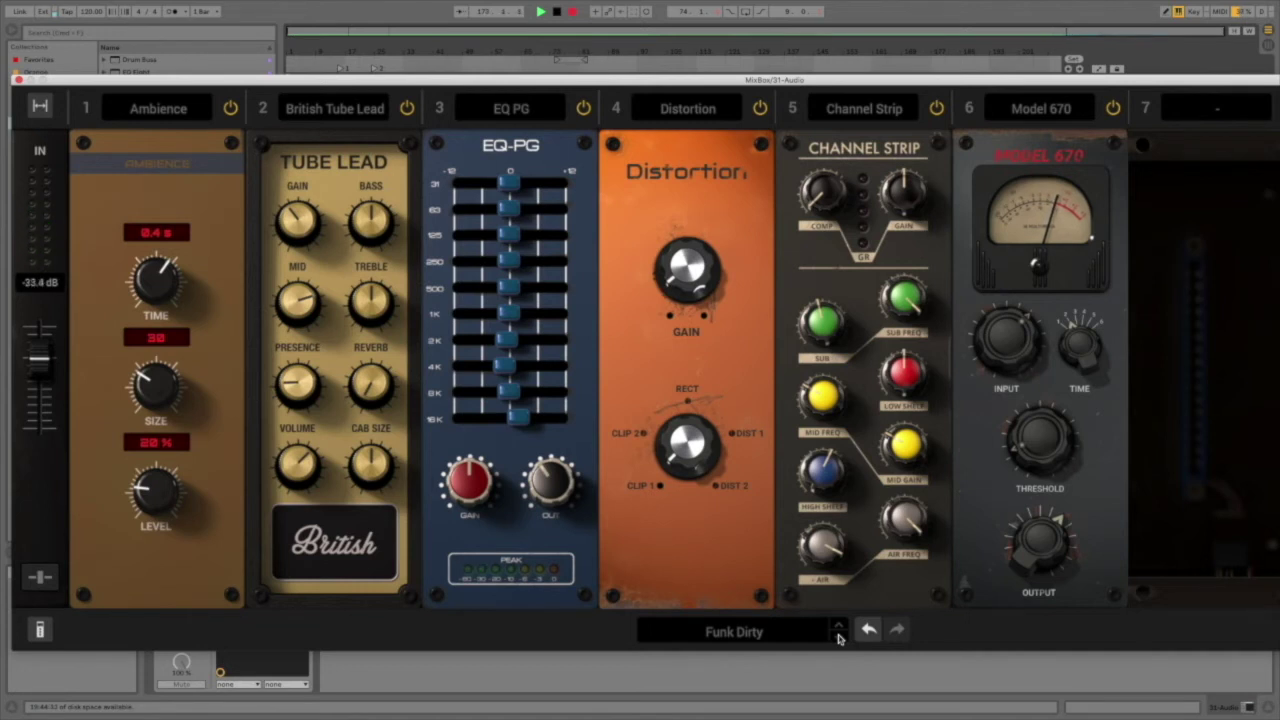
{"action": "left_click", "coordinate": [839, 636]}
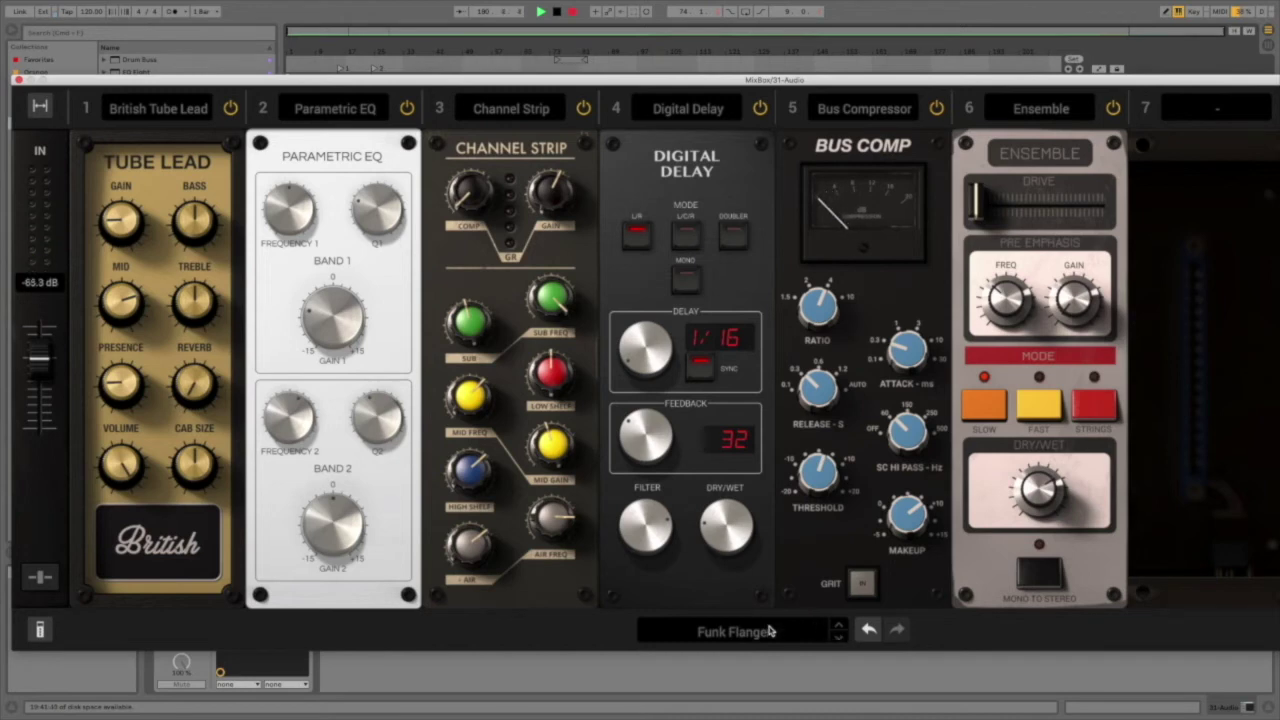
{"action": "left_click", "coordinate": [835, 640]}
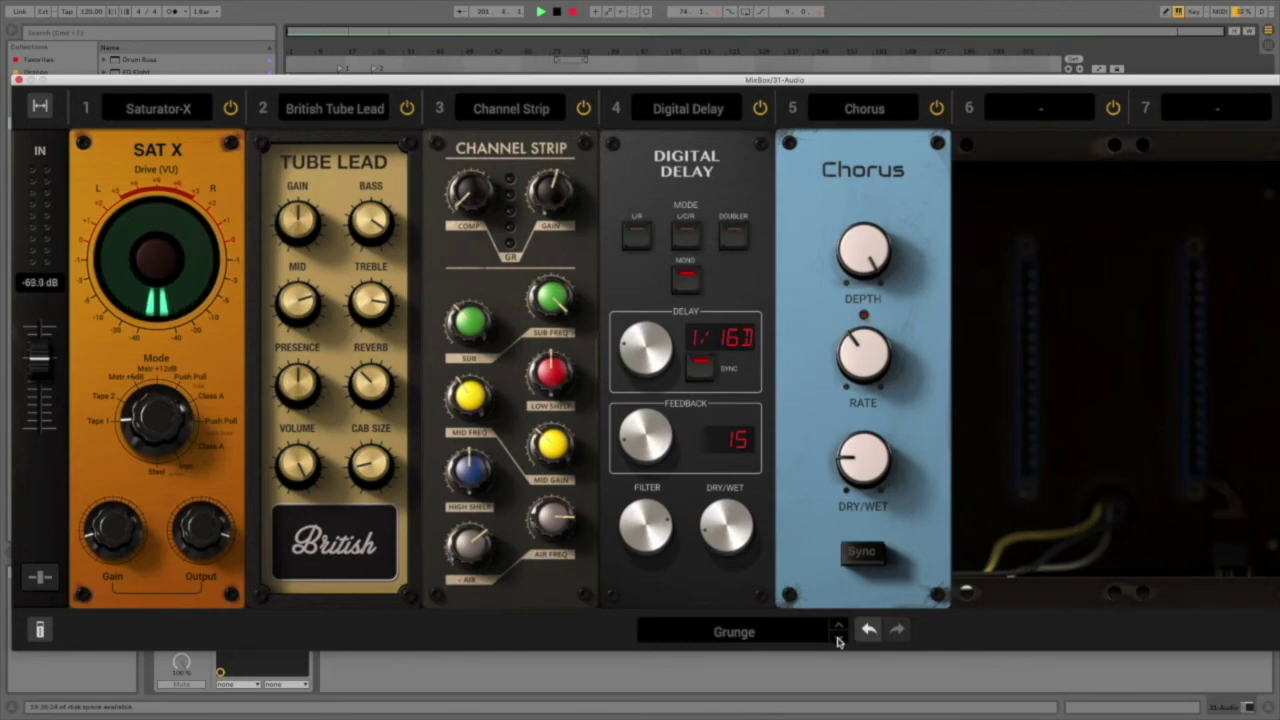
{"action": "left_click", "coordinate": [838, 640]}
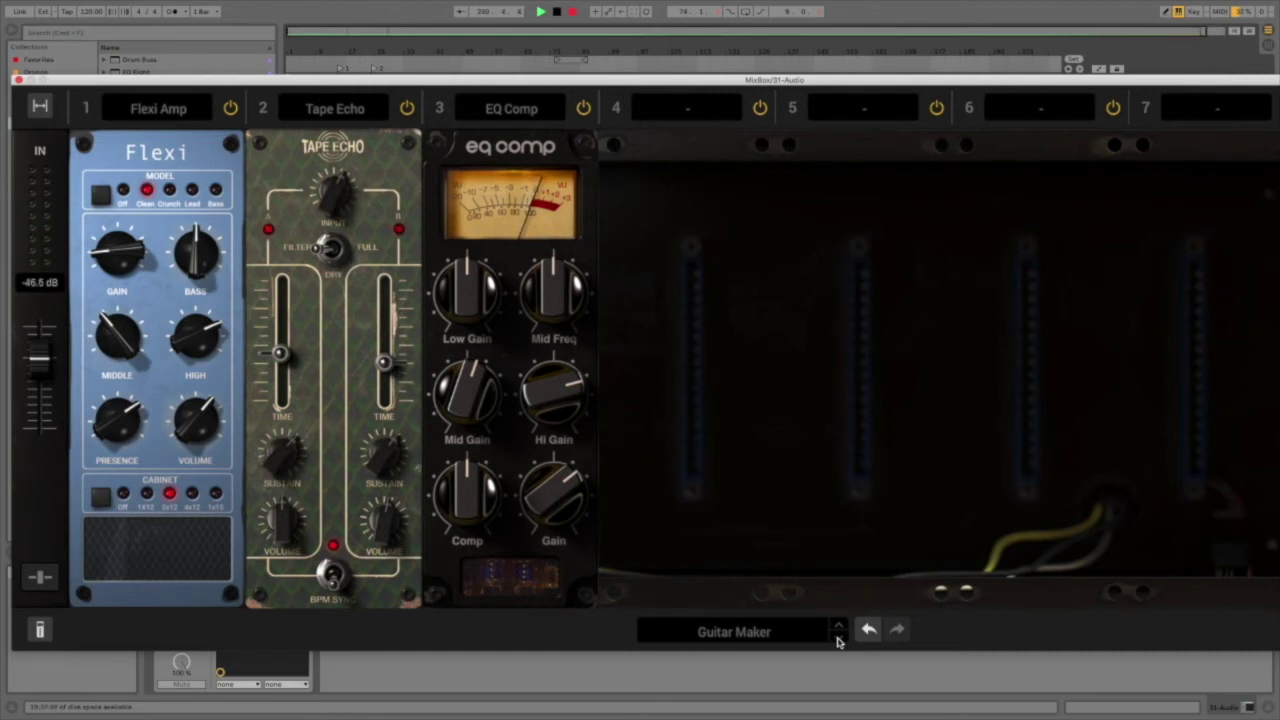
- Audition the Hi End Sparkle, Jazz Chorus Pushed, Jazz Tube and Miked from Behind presets in the 31-Audio track's MixBox
{"action": "left_click", "coordinate": [838, 638]}
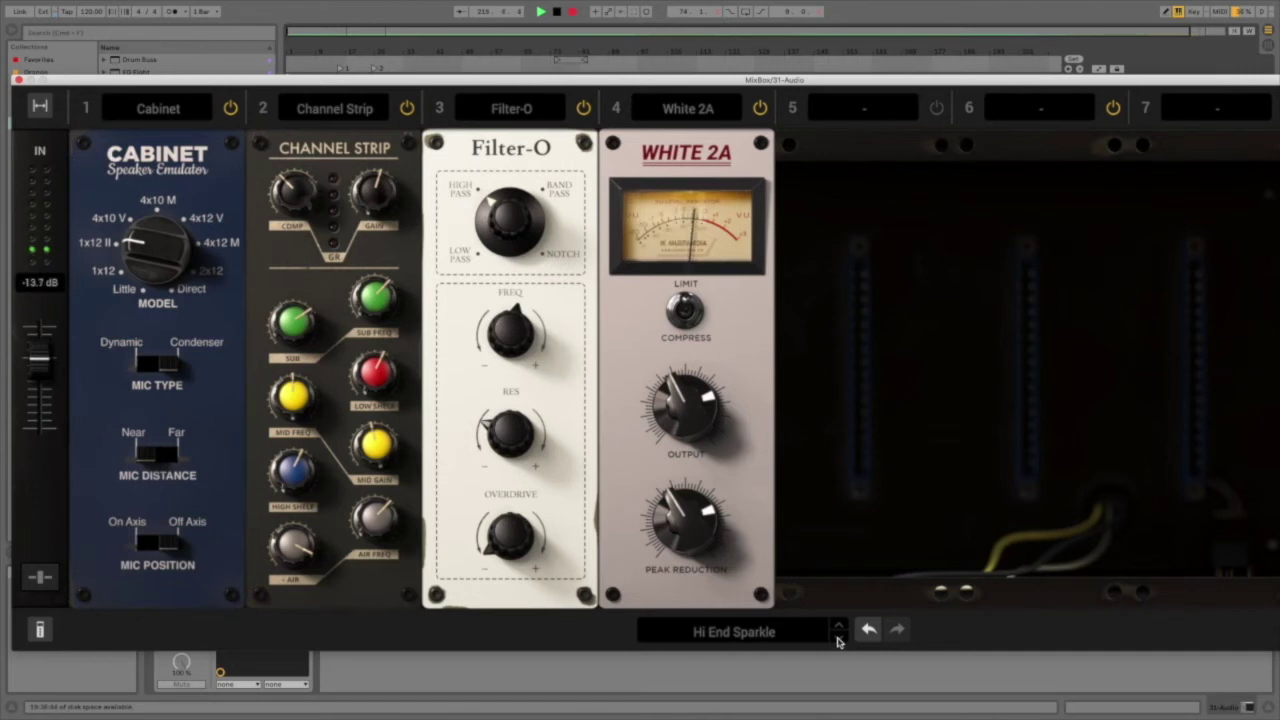
{"action": "left_click", "coordinate": [838, 636]}
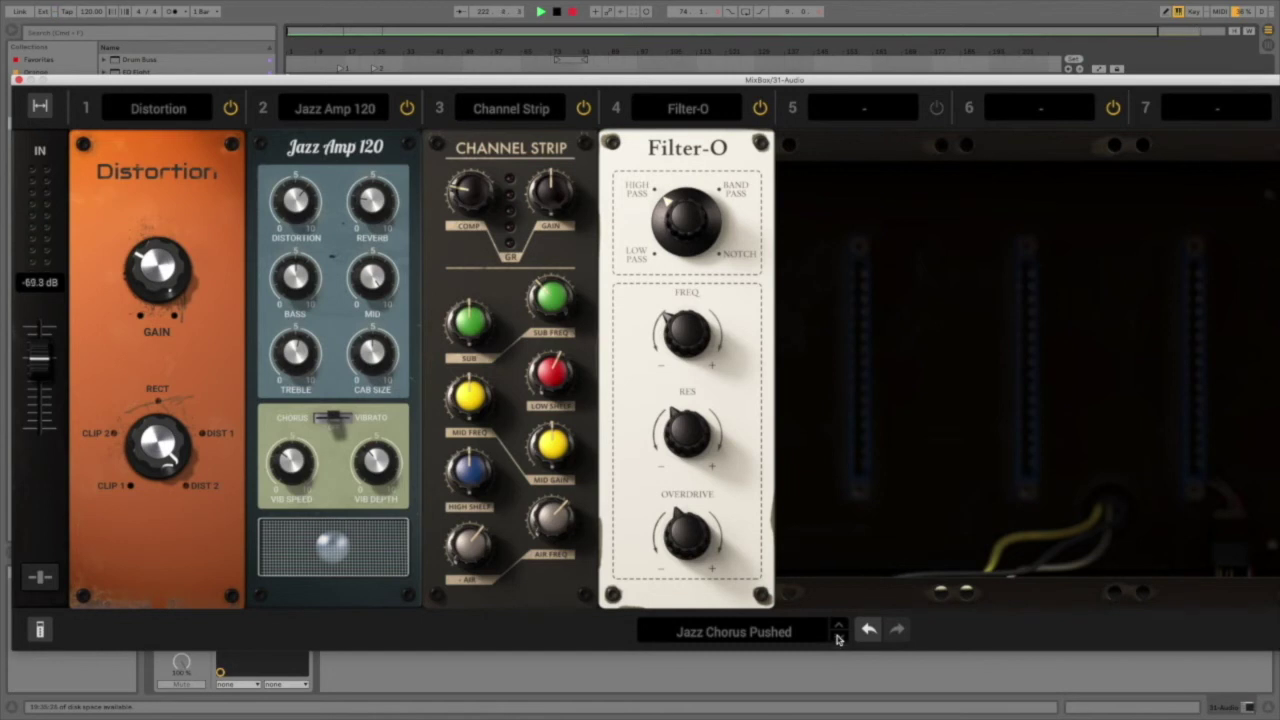
{"action": "left_click", "coordinate": [838, 638]}
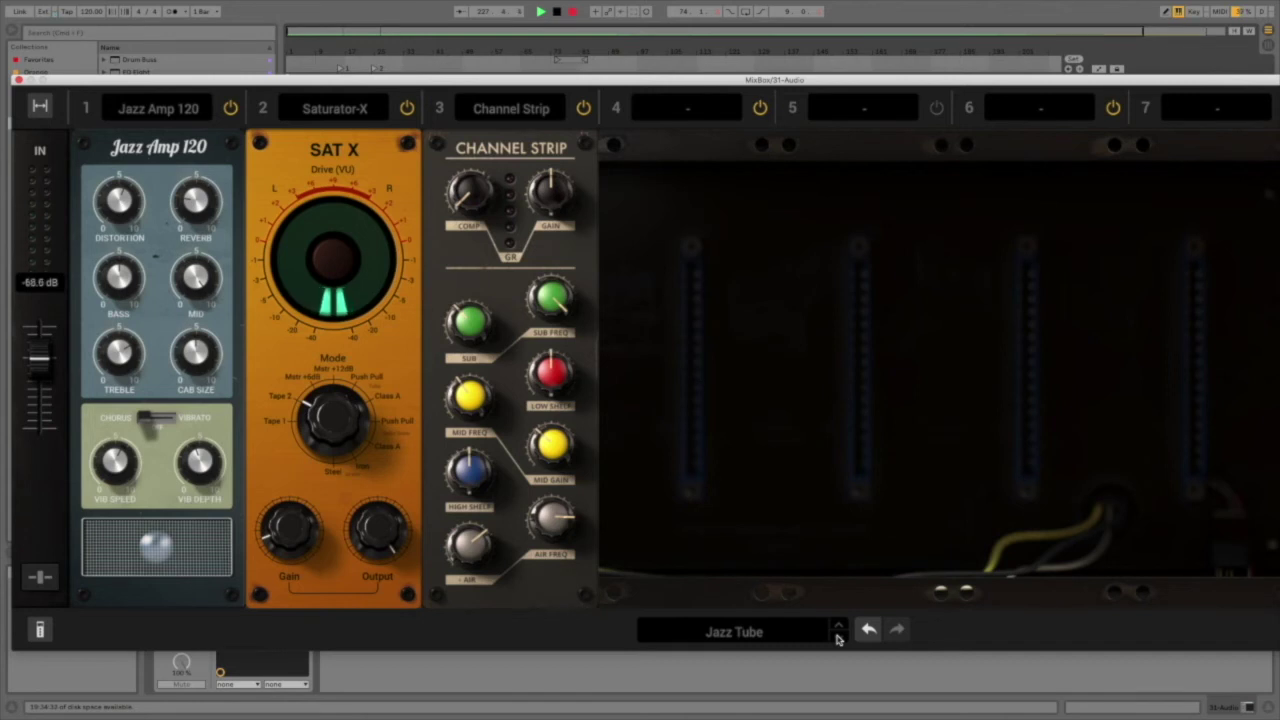
{"action": "left_click", "coordinate": [838, 636]}
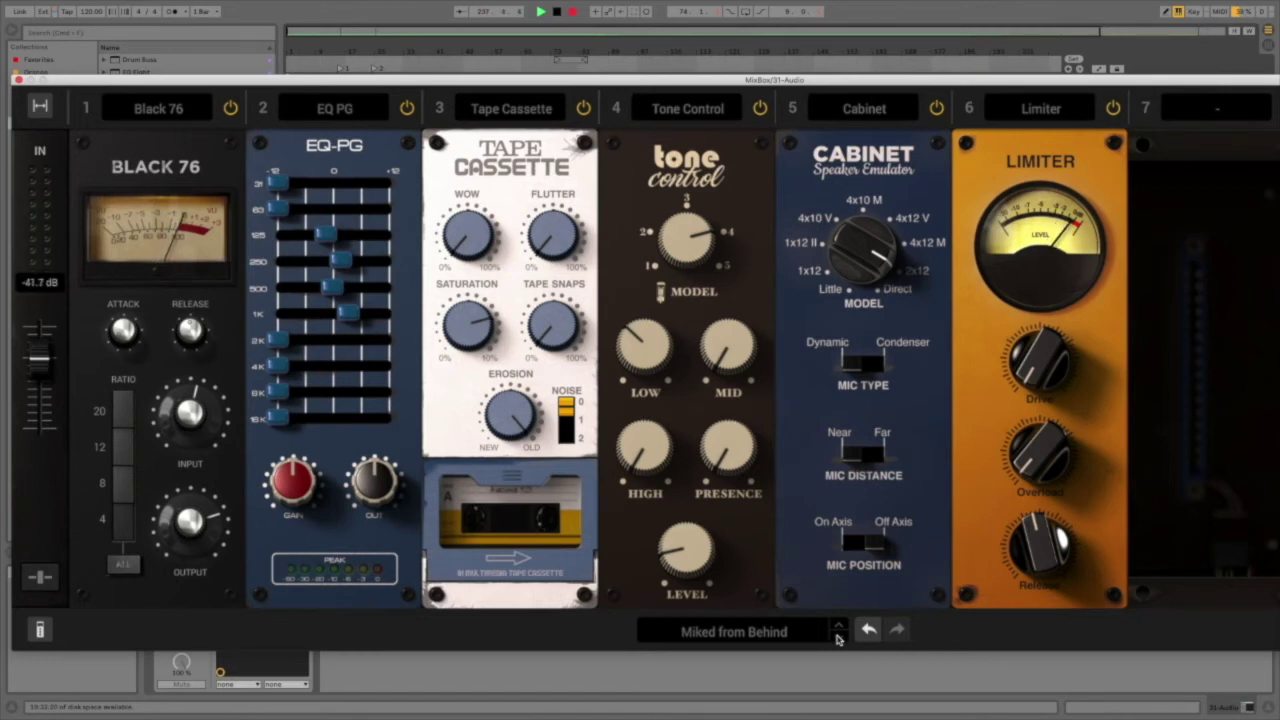
- Audition the Modular Guitar Amp - Lead 1 and Lead 2, Over The Top, Power Chord and Present Clean Guitar presets in MixBox
{"action": "left_click", "coordinate": [838, 638]}
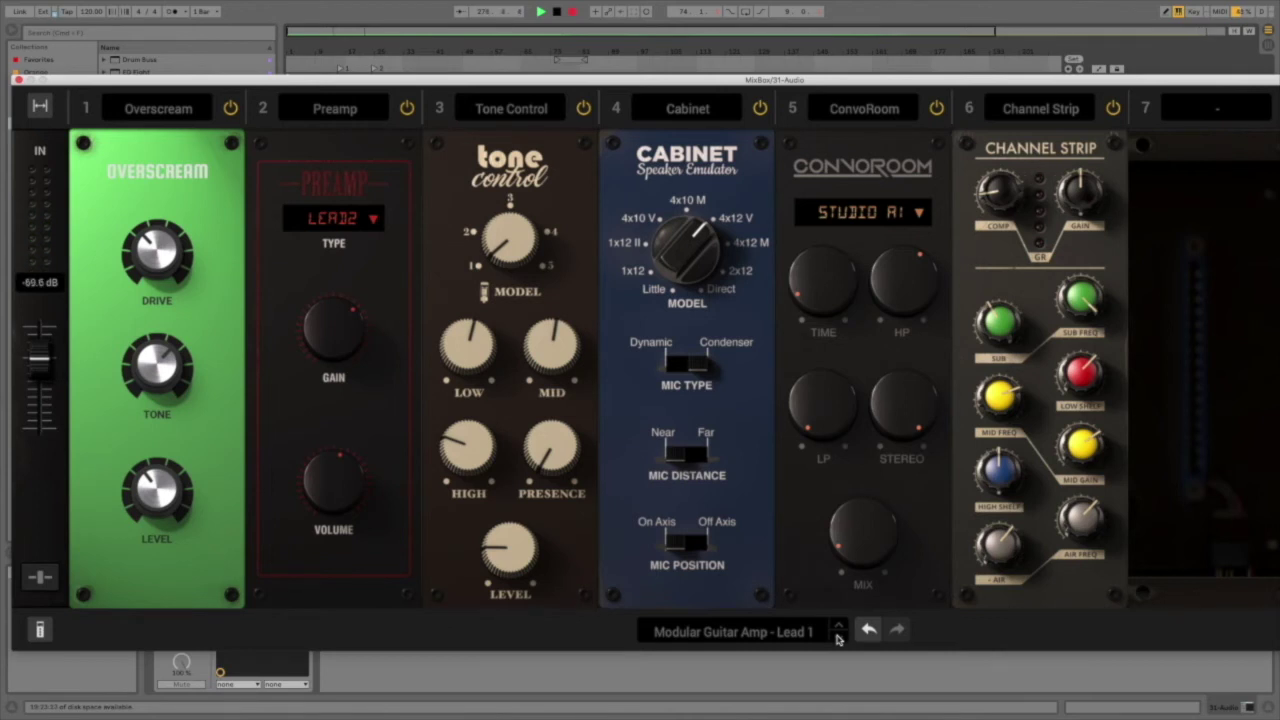
{"action": "left_click", "coordinate": [838, 637]}
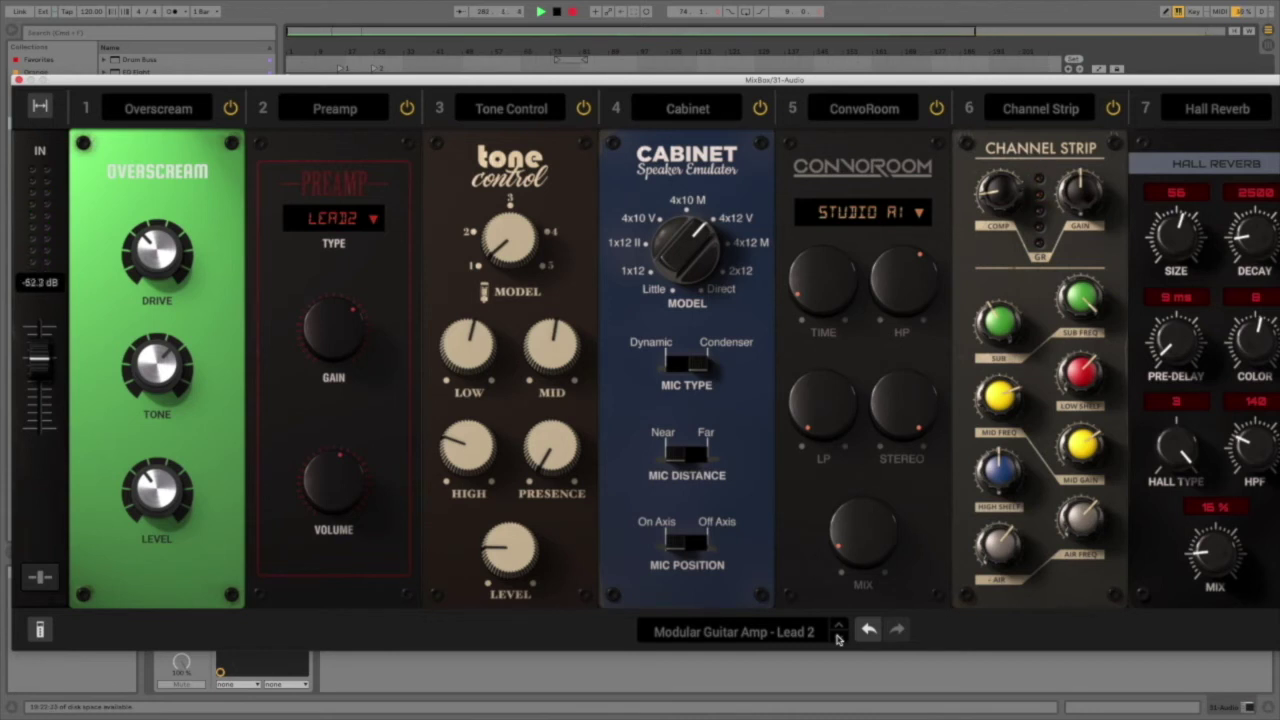
{"action": "left_click", "coordinate": [836, 640]}
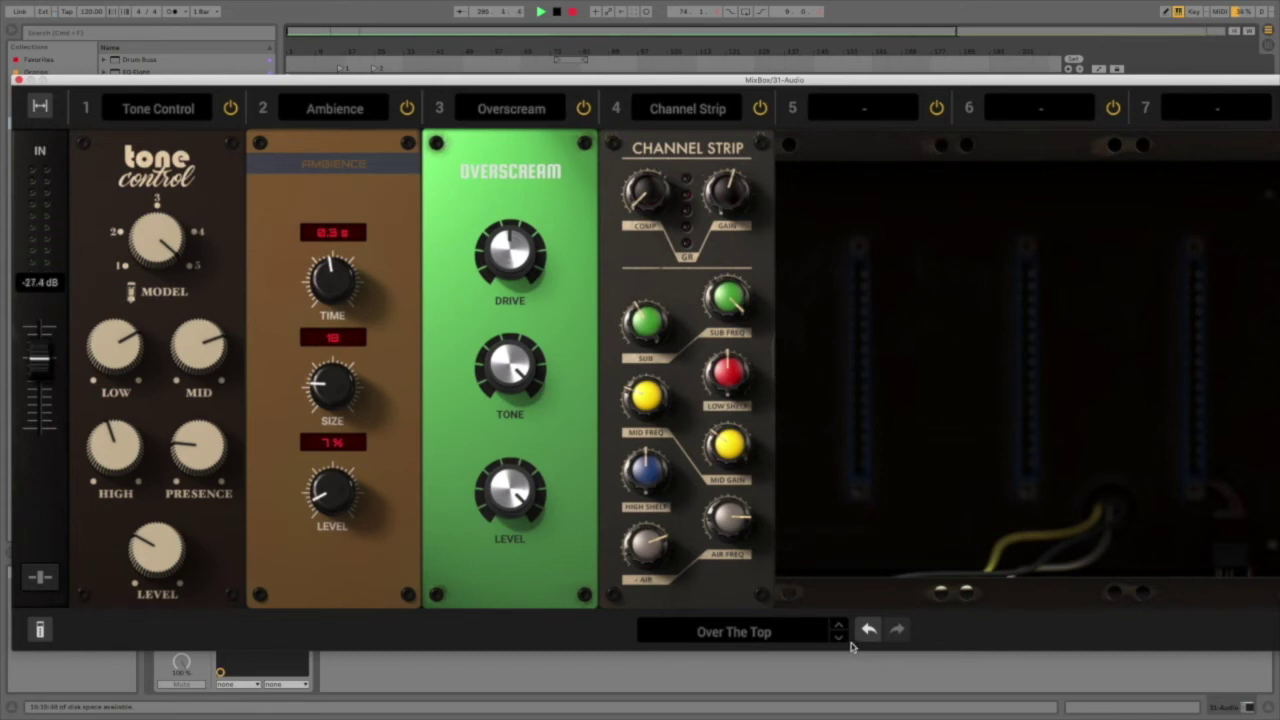
{"action": "left_click", "coordinate": [839, 637]}
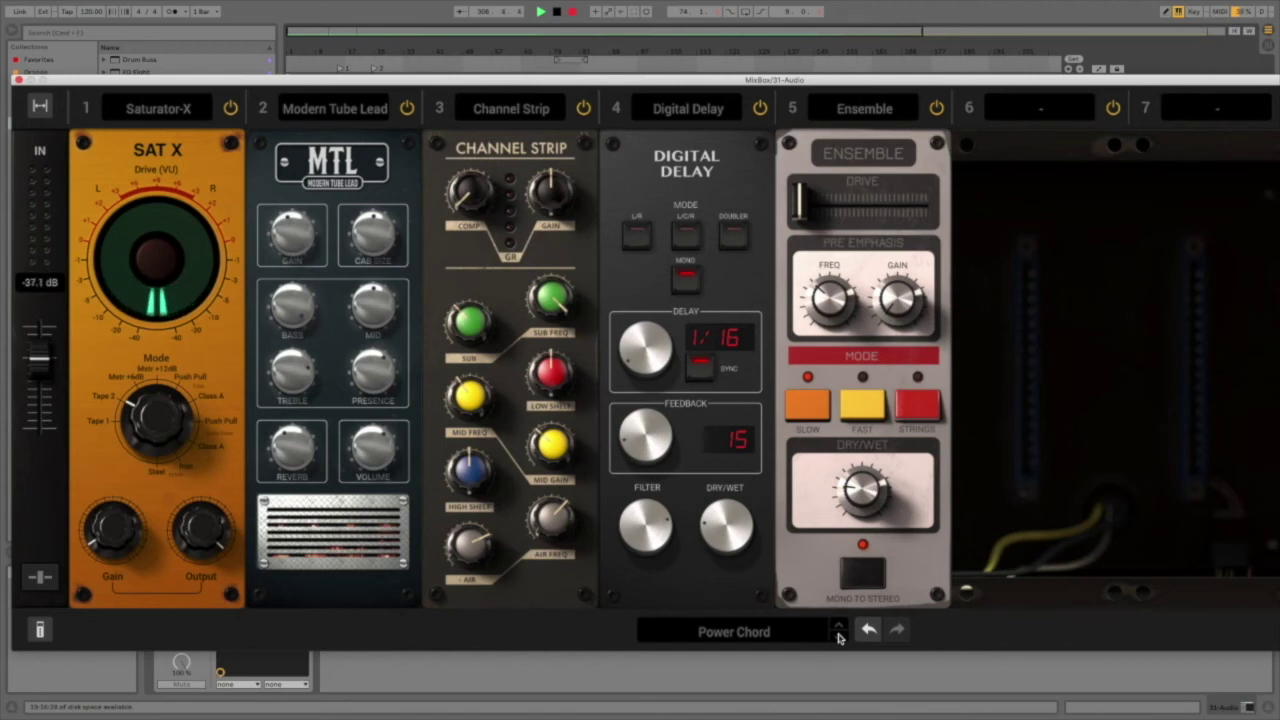
{"action": "left_click", "coordinate": [839, 636]}
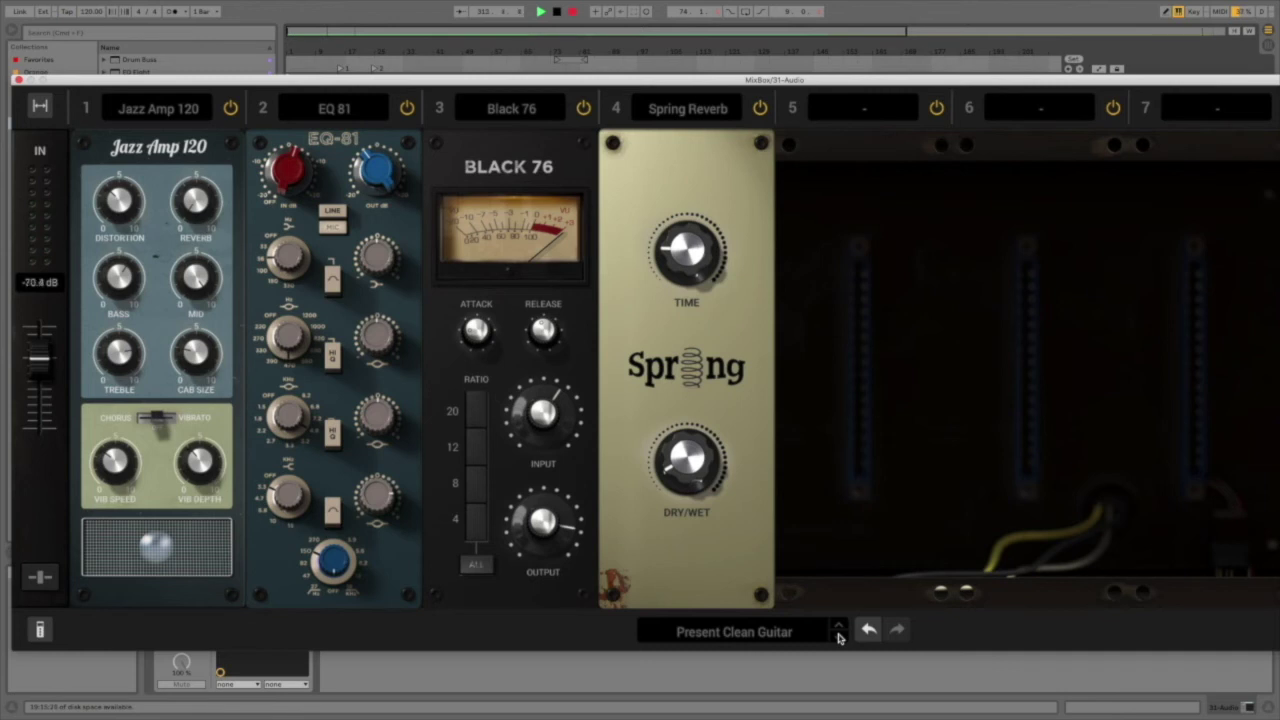
- Audition the Reggae Guitar, Rhythmic Clean, Smooth Wah, Spring Tight, Synth Guitar and Tiny Speaker presets in the 31-Audio track's MixBox
{"action": "left_click", "coordinate": [839, 637]}
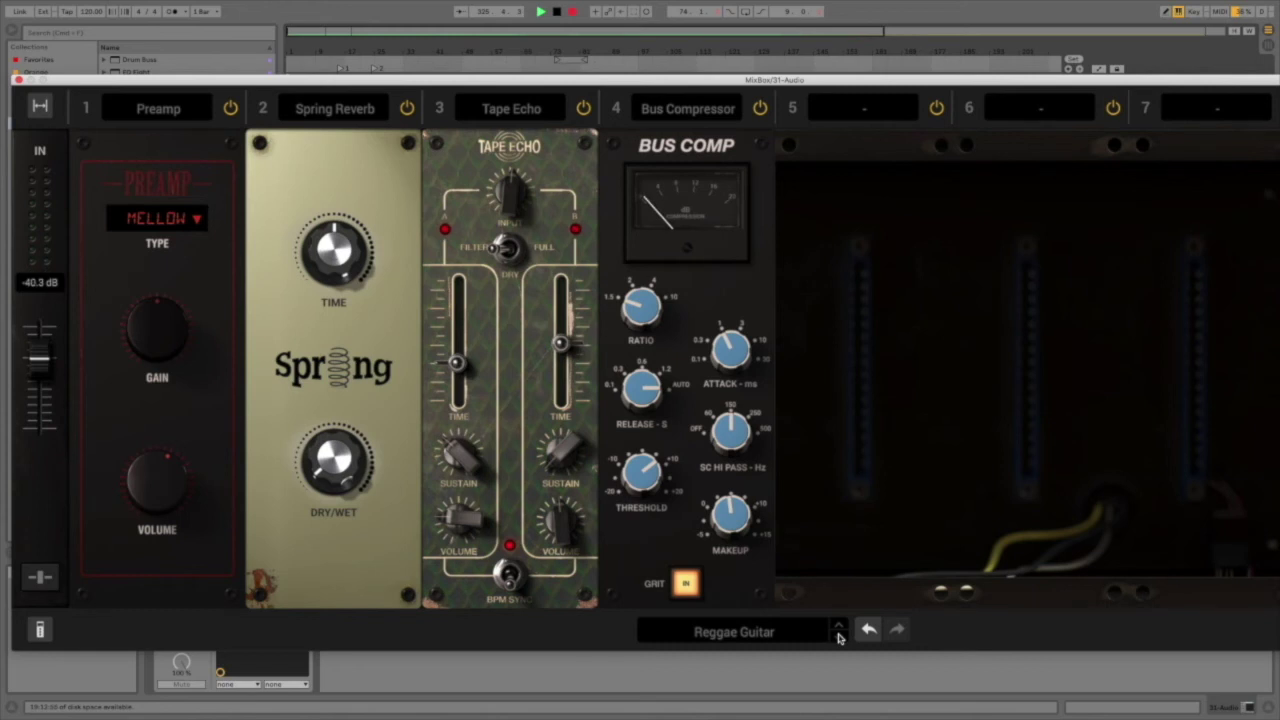
{"action": "left_click", "coordinate": [839, 637]}
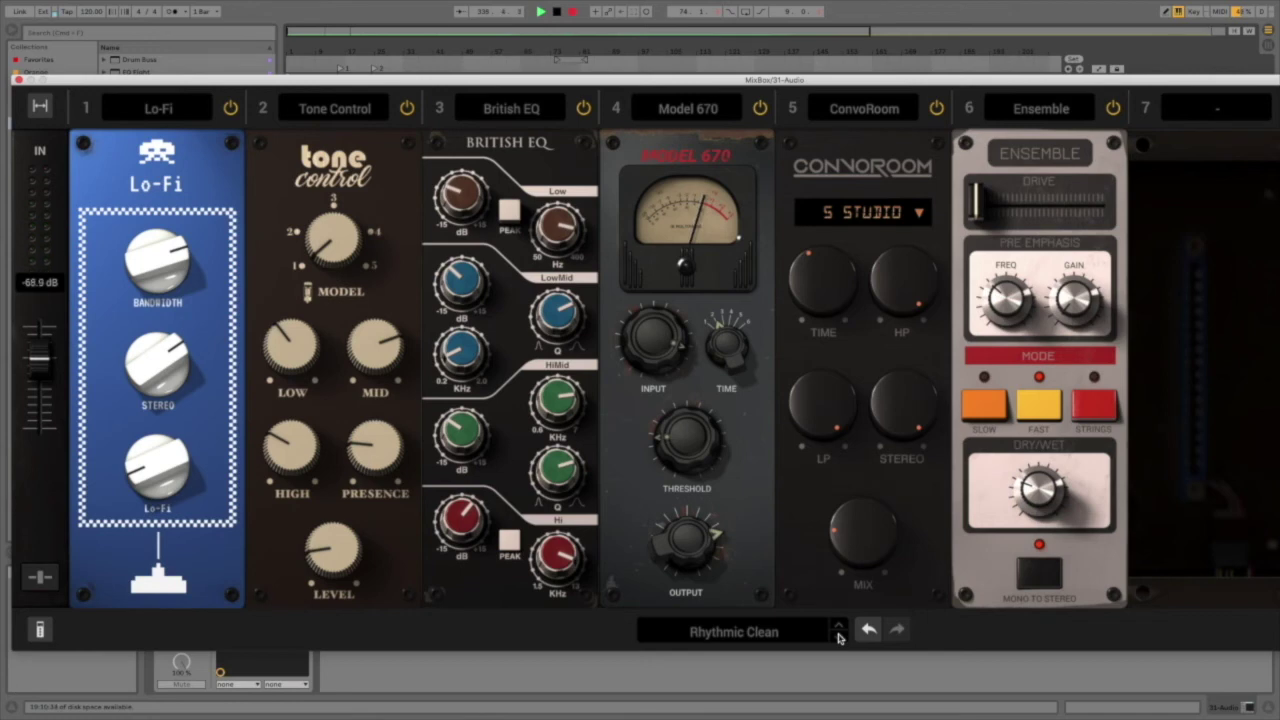
{"action": "left_click", "coordinate": [839, 635]}
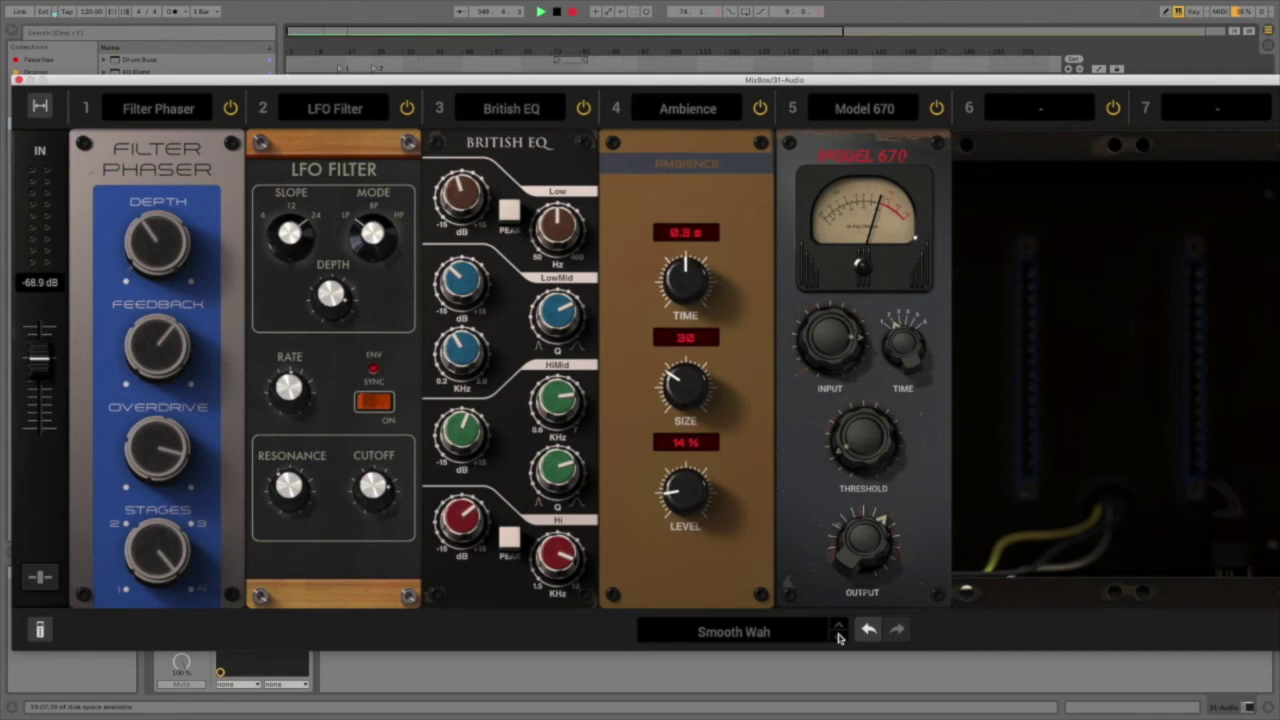
{"action": "left_click", "coordinate": [839, 636]}
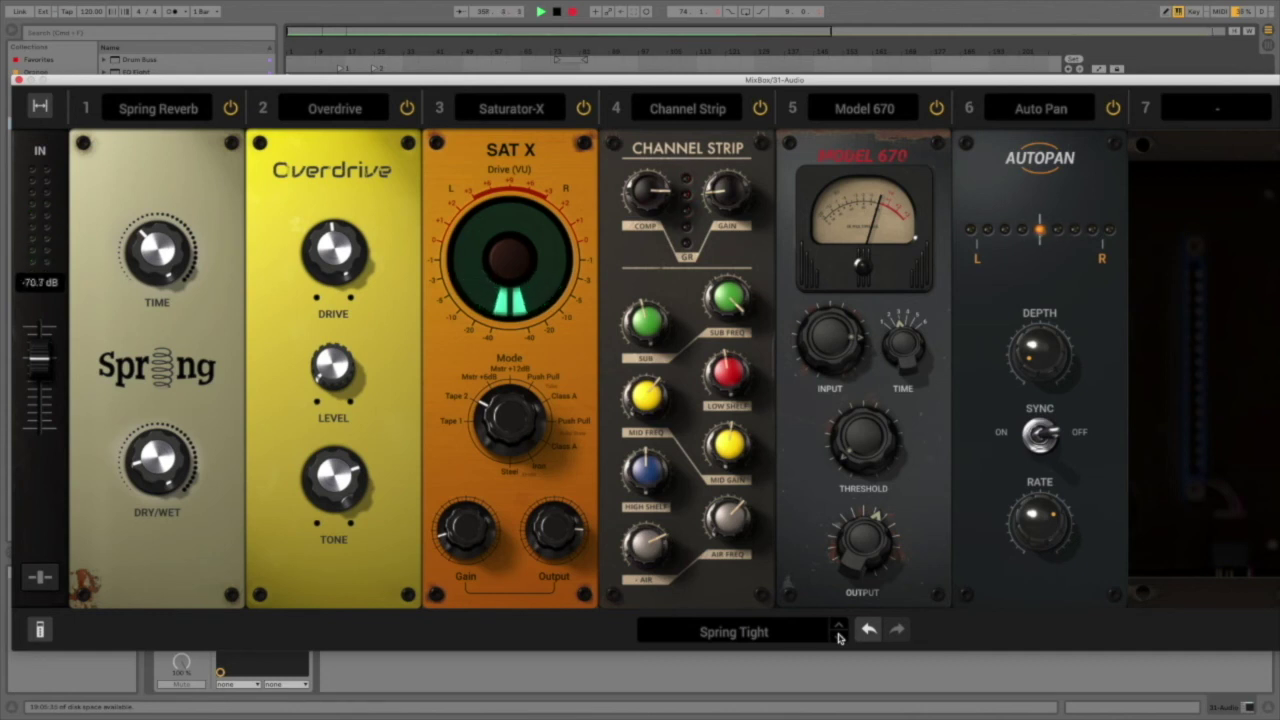
{"action": "left_click", "coordinate": [839, 634]}
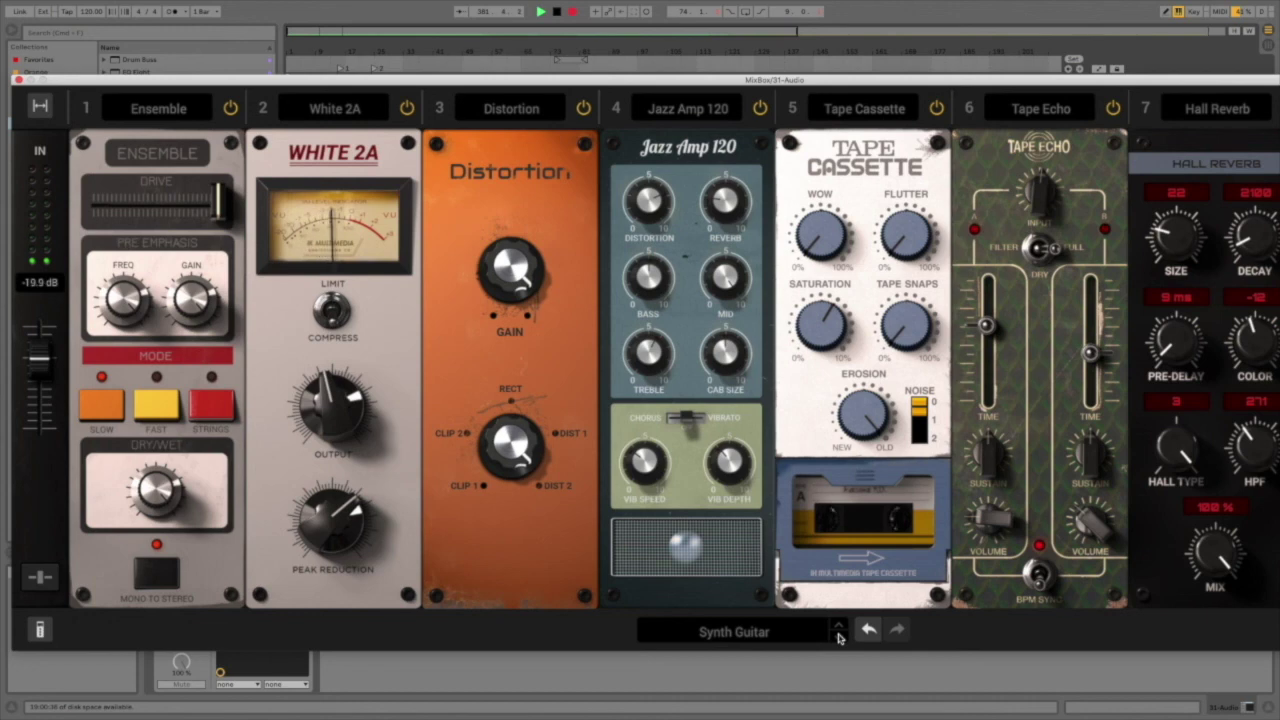
{"action": "left_click", "coordinate": [839, 635]}
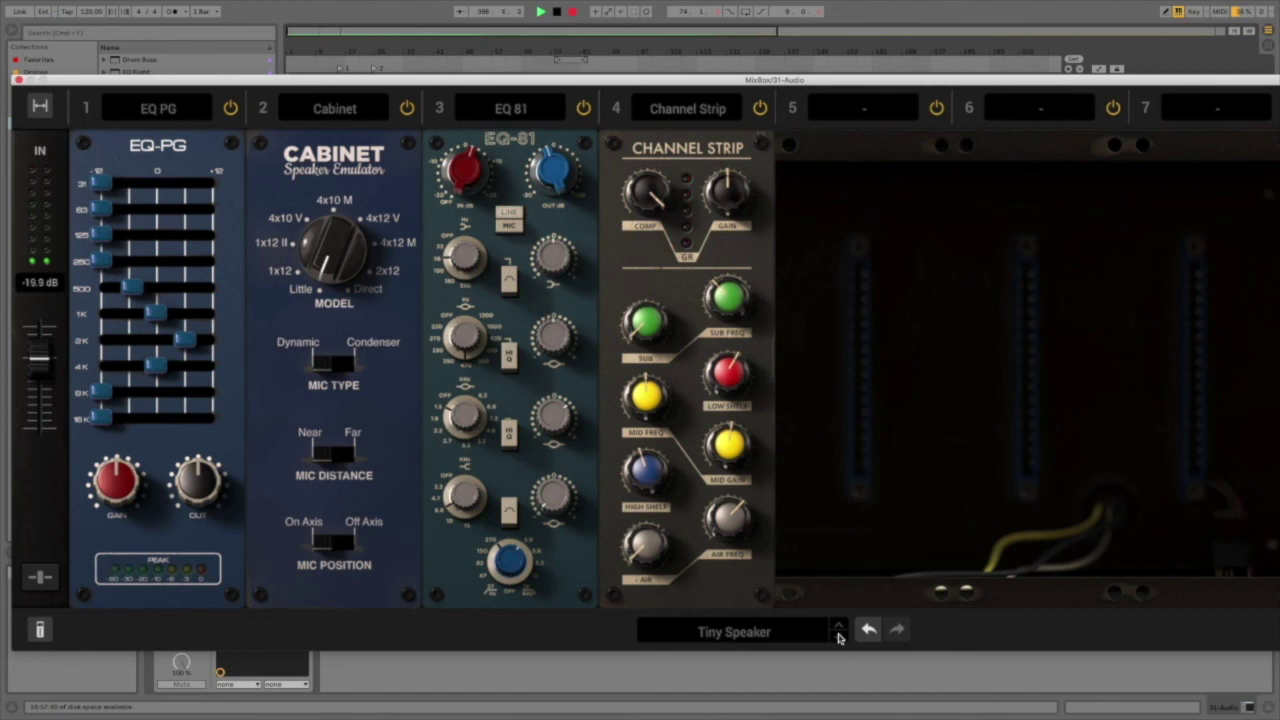
- Load the Basic E Organ preset from the Keys category in the 31-Audio track's MixBox
{"action": "left_click", "coordinate": [785, 632]}
{"action": "mouse_move", "coordinate": [755, 525]}
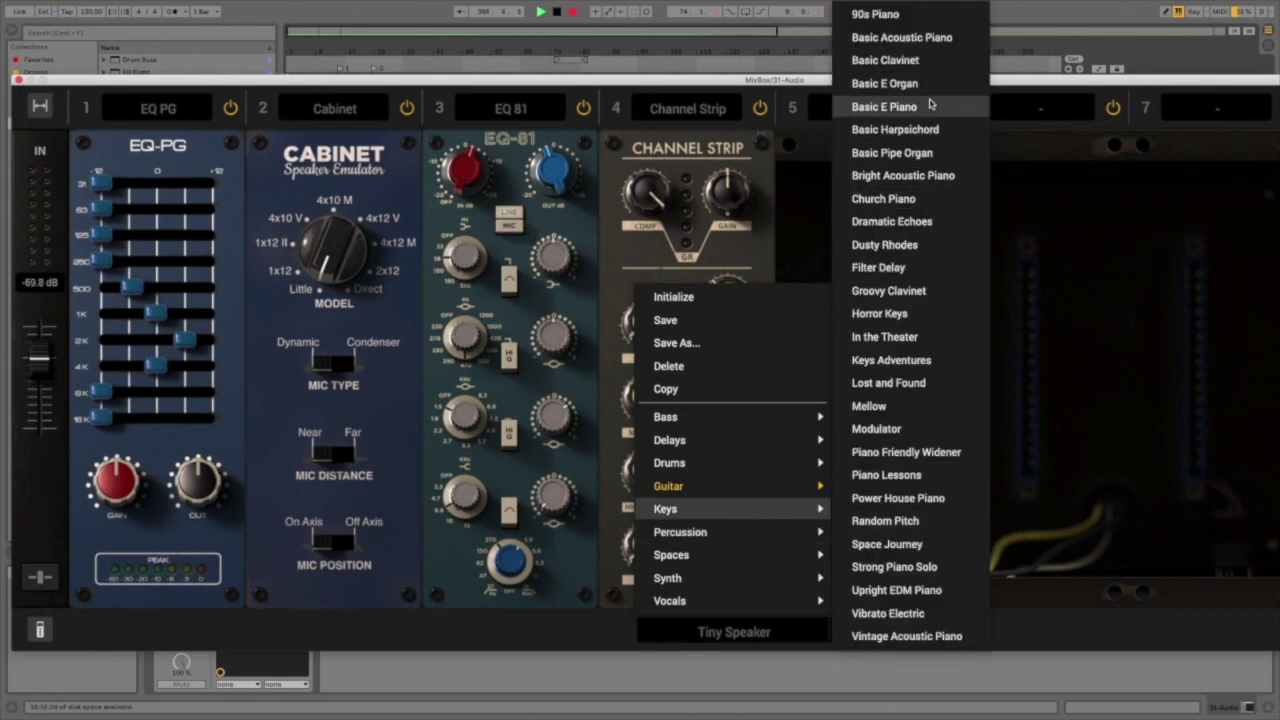
{"action": "left_click", "coordinate": [930, 90]}
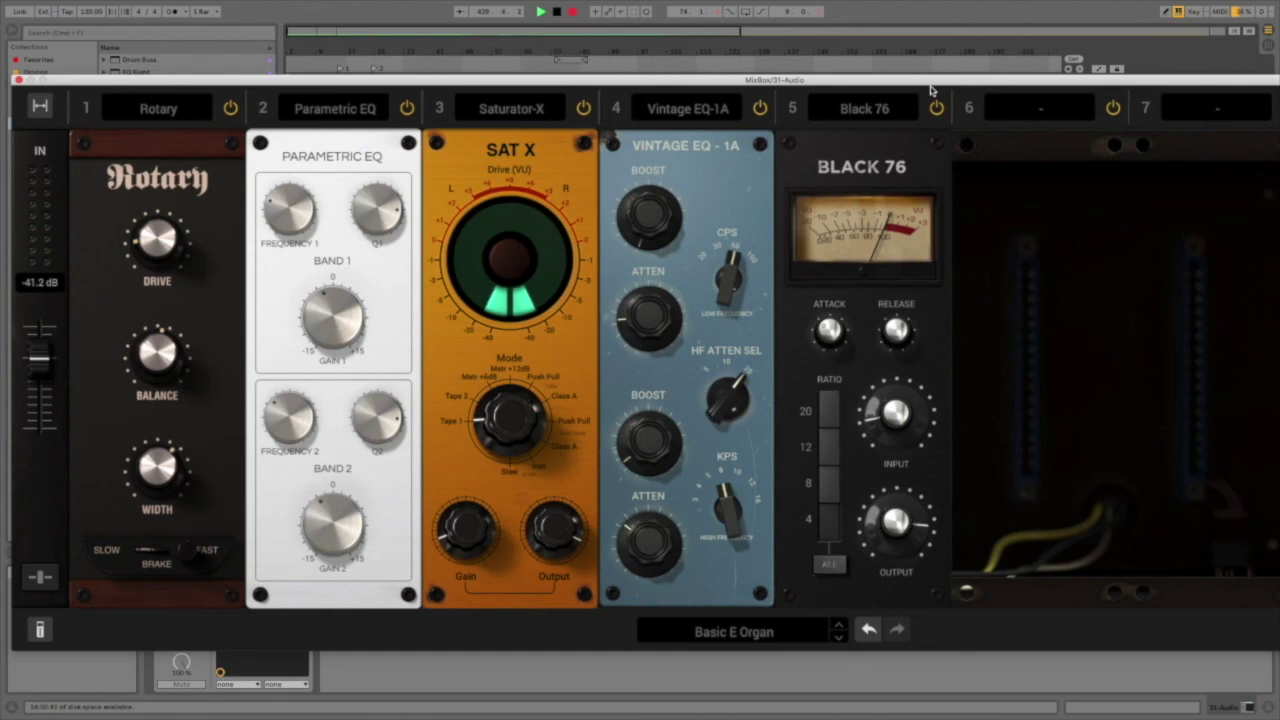
- Open the list of preset categories in the 31-Audio track's MixBox
{"action": "left_click", "coordinate": [720, 638]}
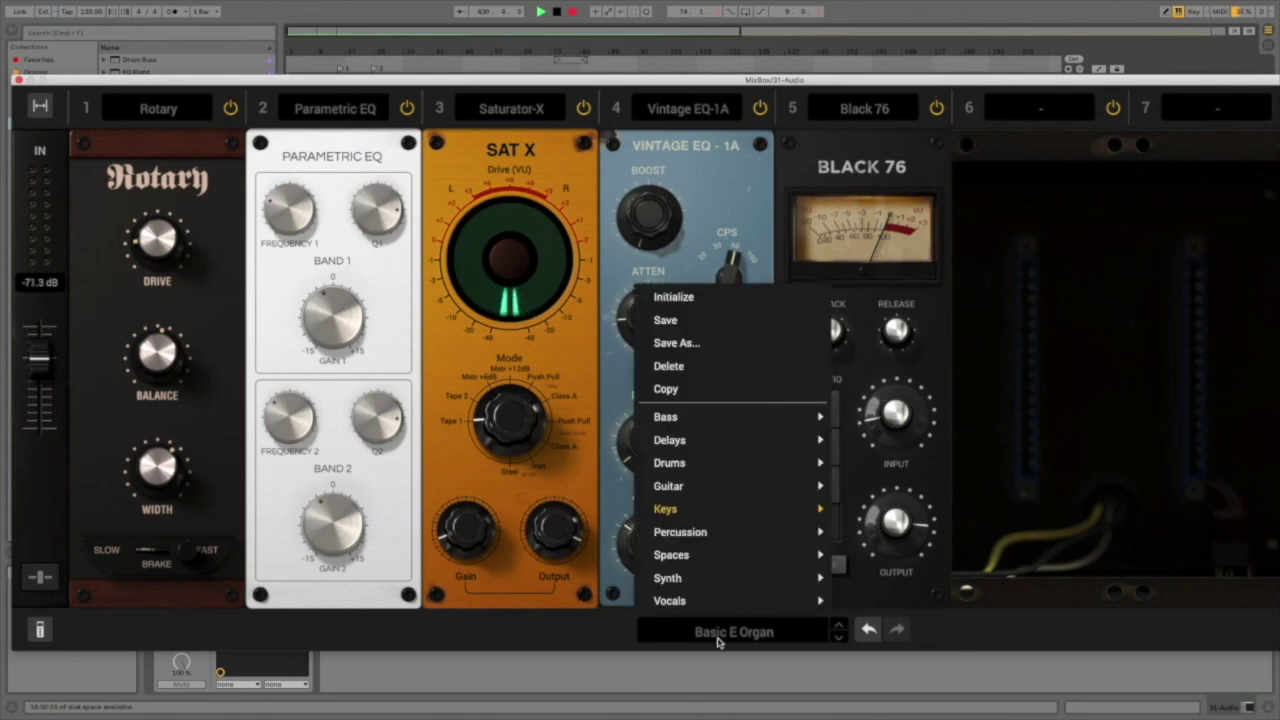